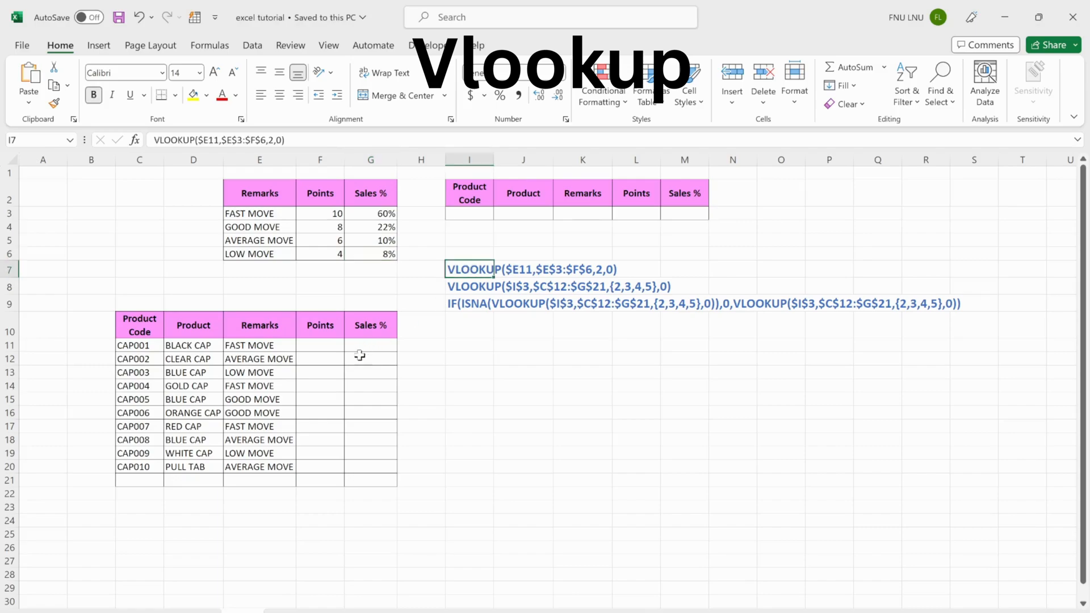
Examine the Remarks points table, the product table's empty Points and Sales % columns, and the sample VLOOKUP formulas
click(343, 372)
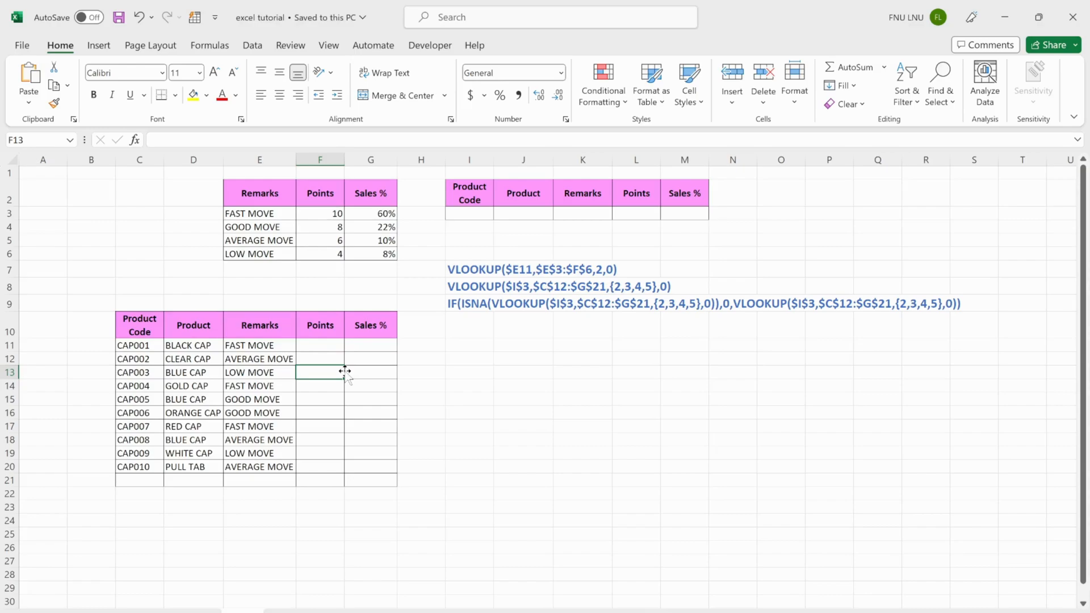
click(282, 177)
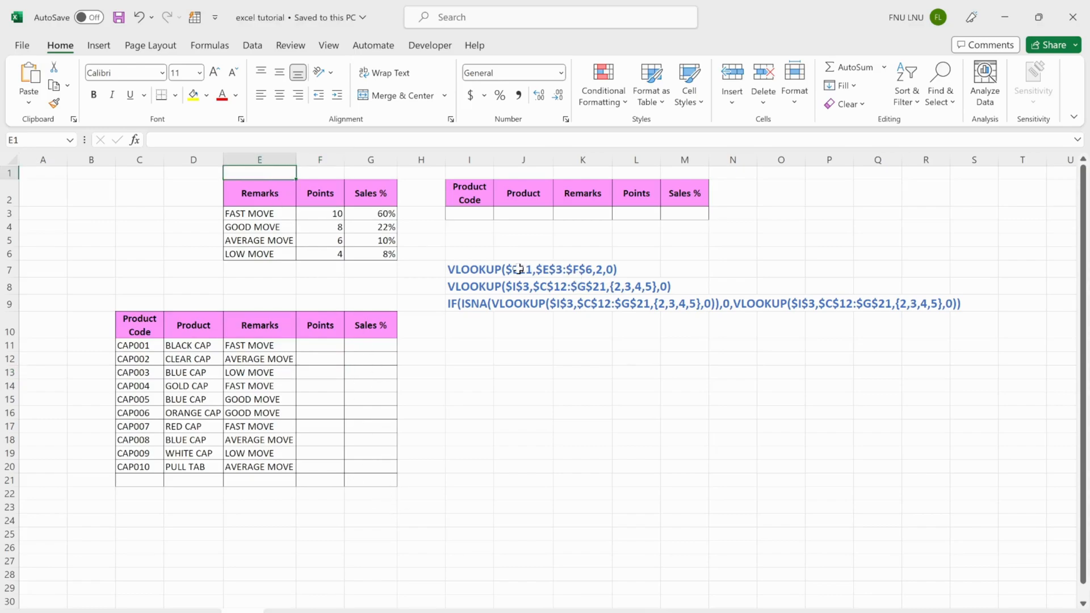
click(469, 269)
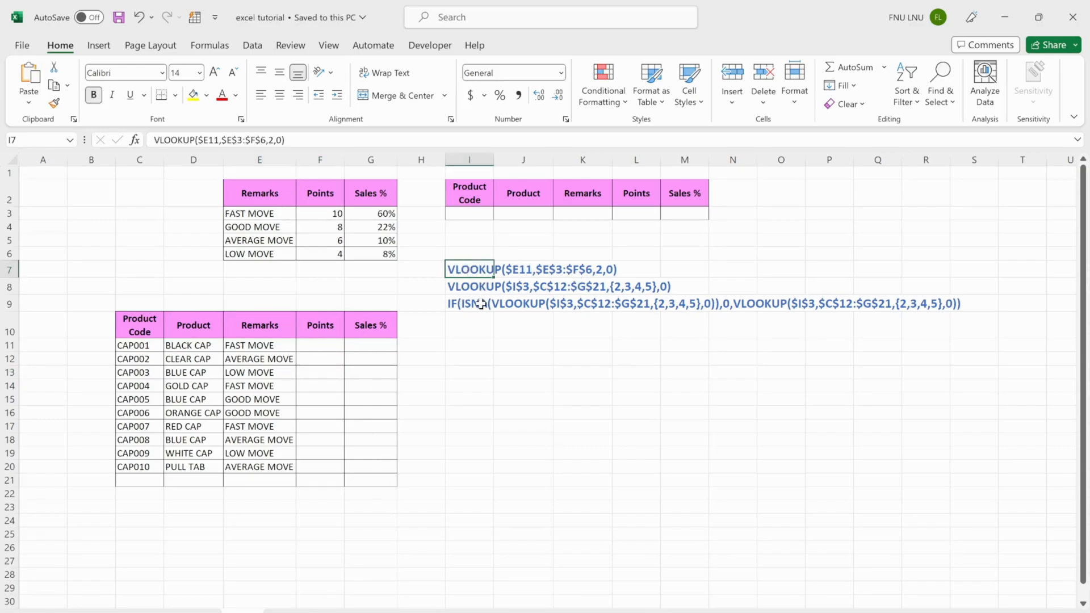
click(482, 304)
click(294, 195)
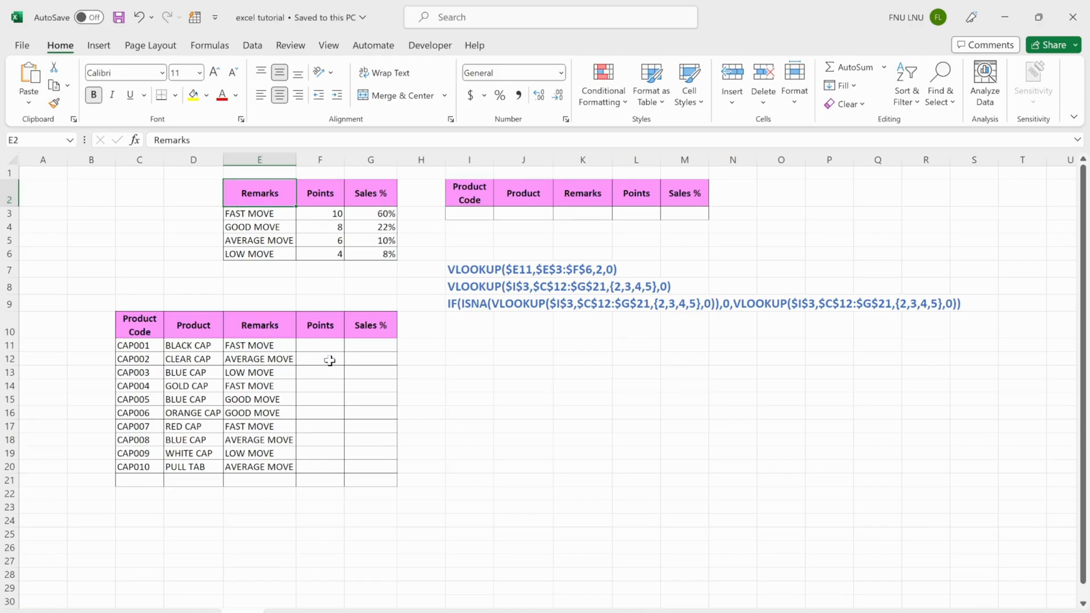
click(321, 347)
click(358, 207)
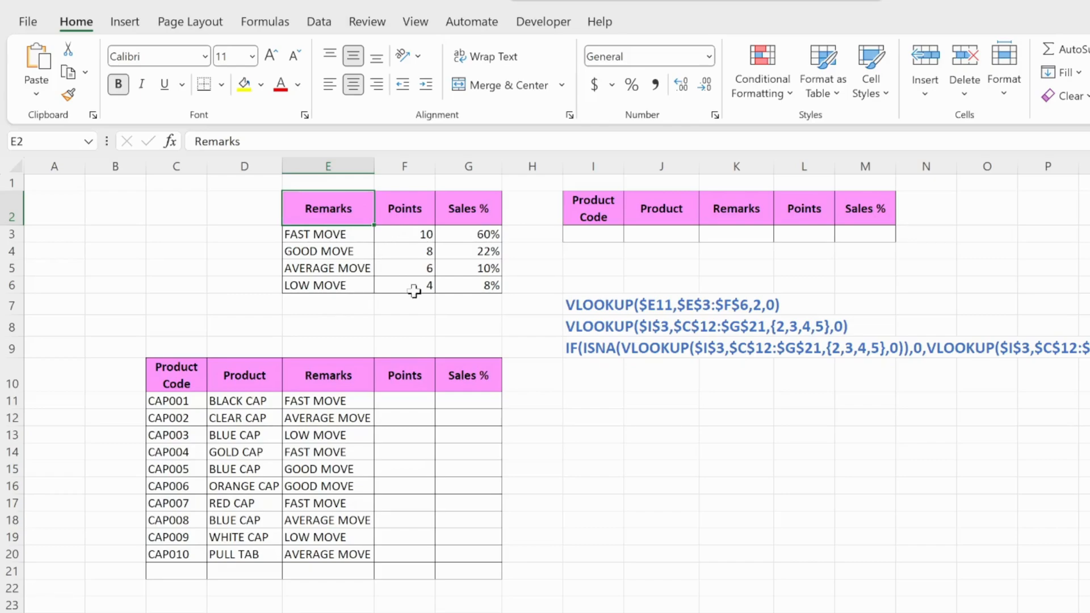
click(491, 287)
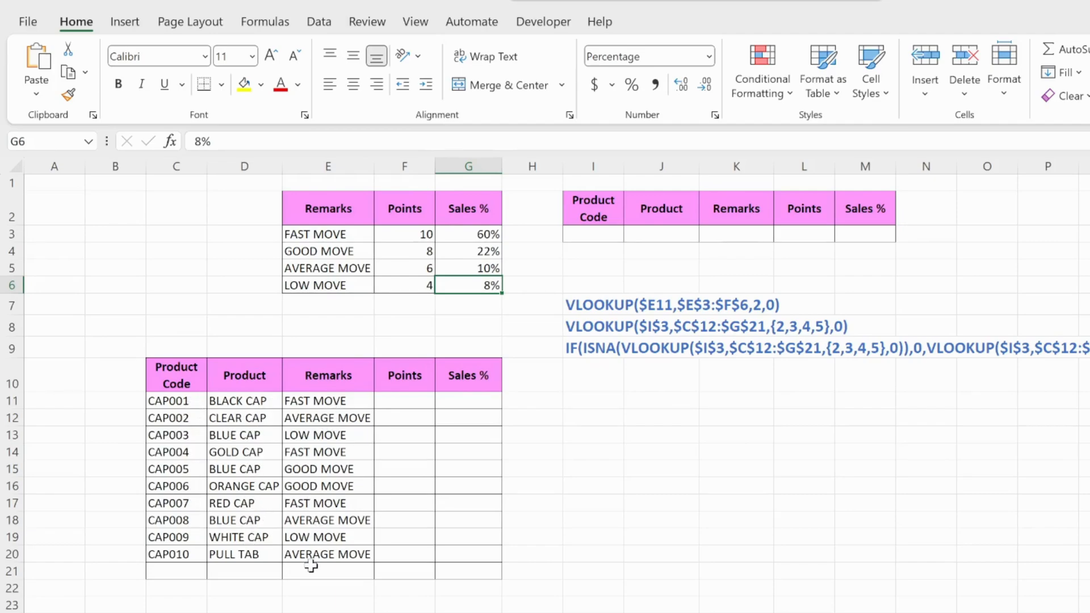
click(322, 554)
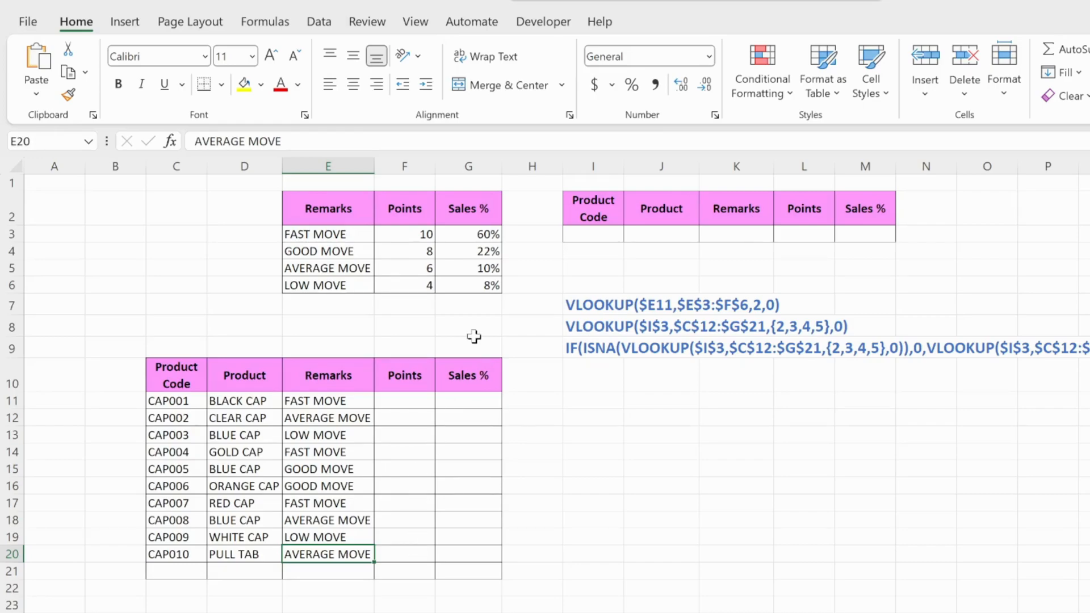
Start a VLOOKUP formula in F11 with $E11 as the column-locked lookup value
click(405, 402)
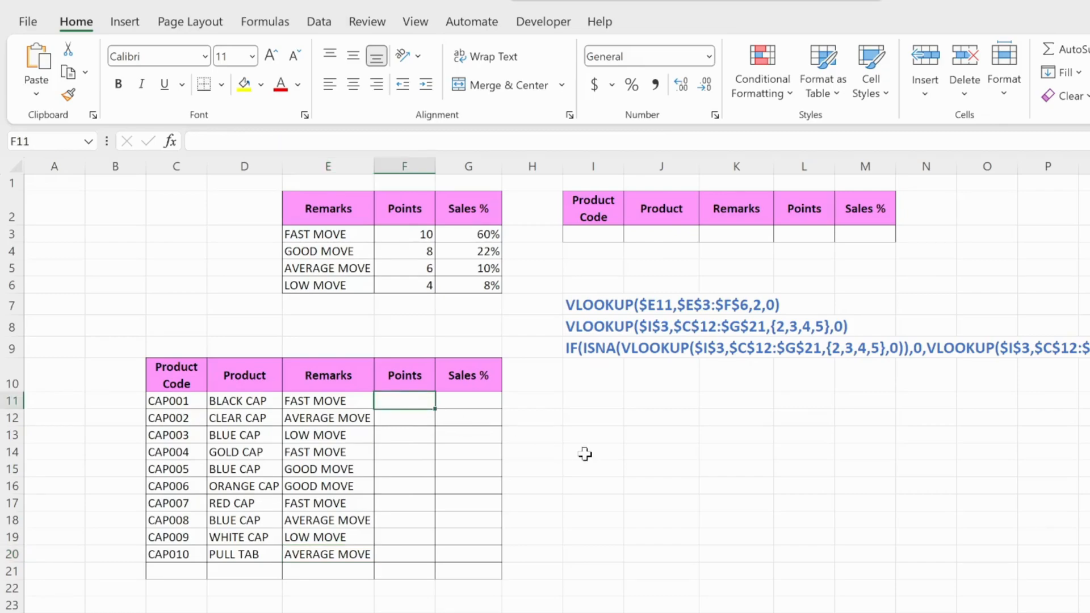
text(=)
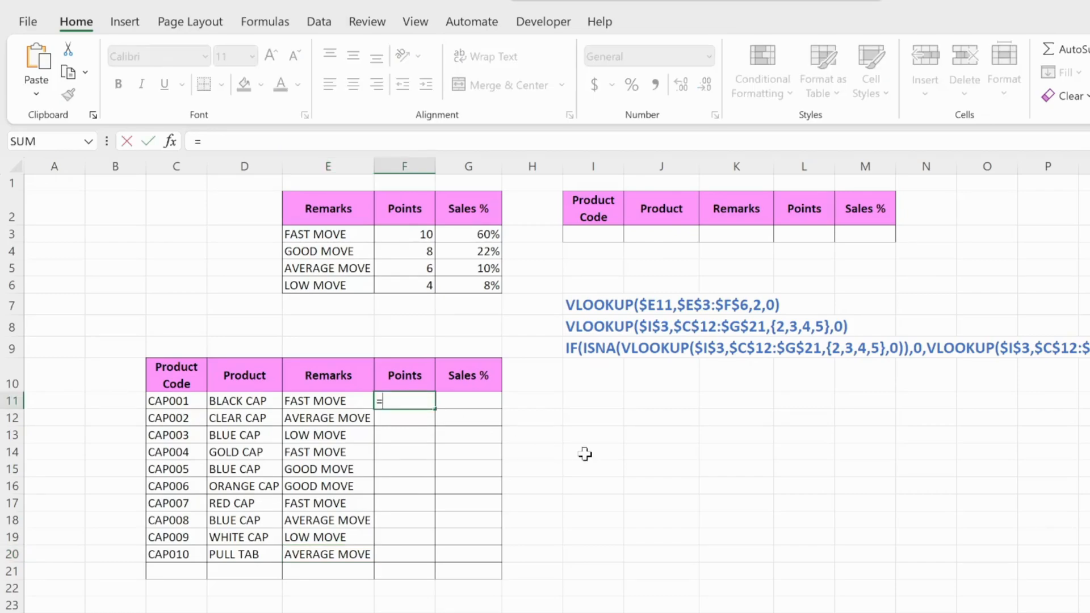
text(vlo)
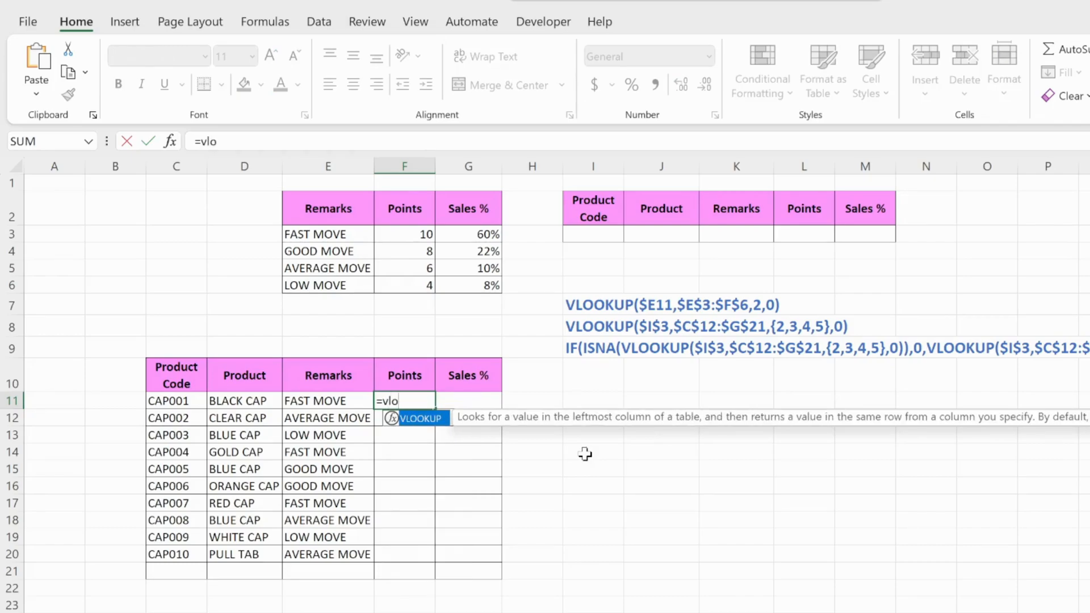
key(Tab)
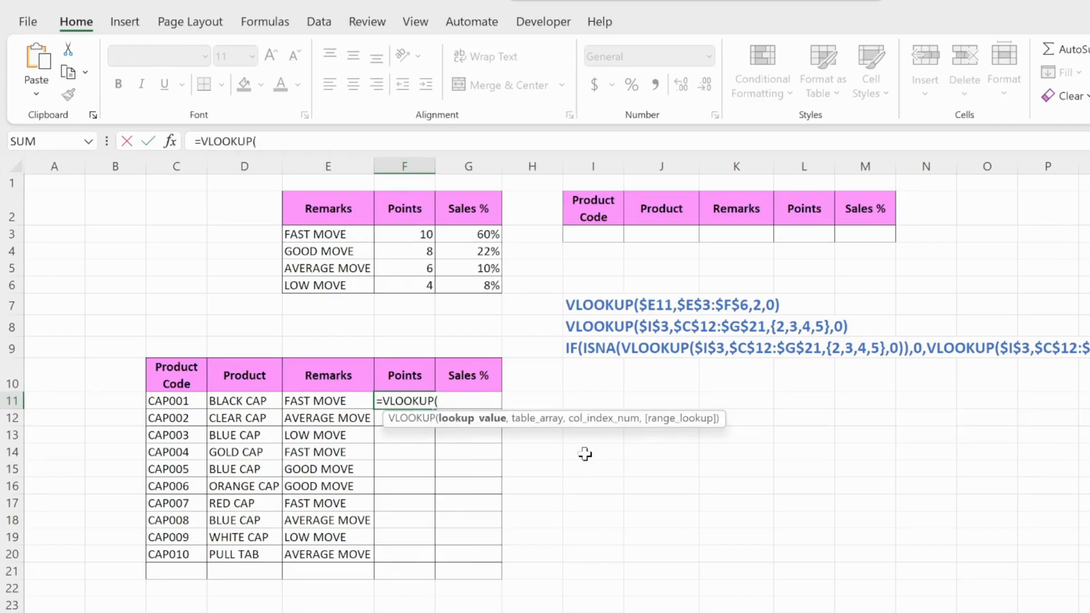
text(()
click(332, 402)
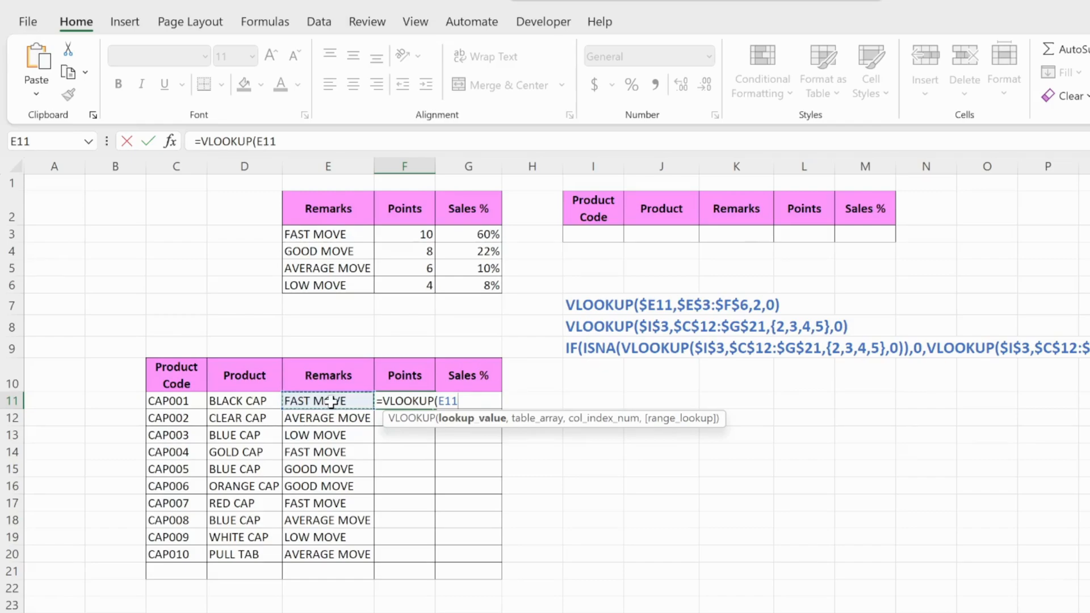
key(F4)
key(F4)
key(F4)
text(,)
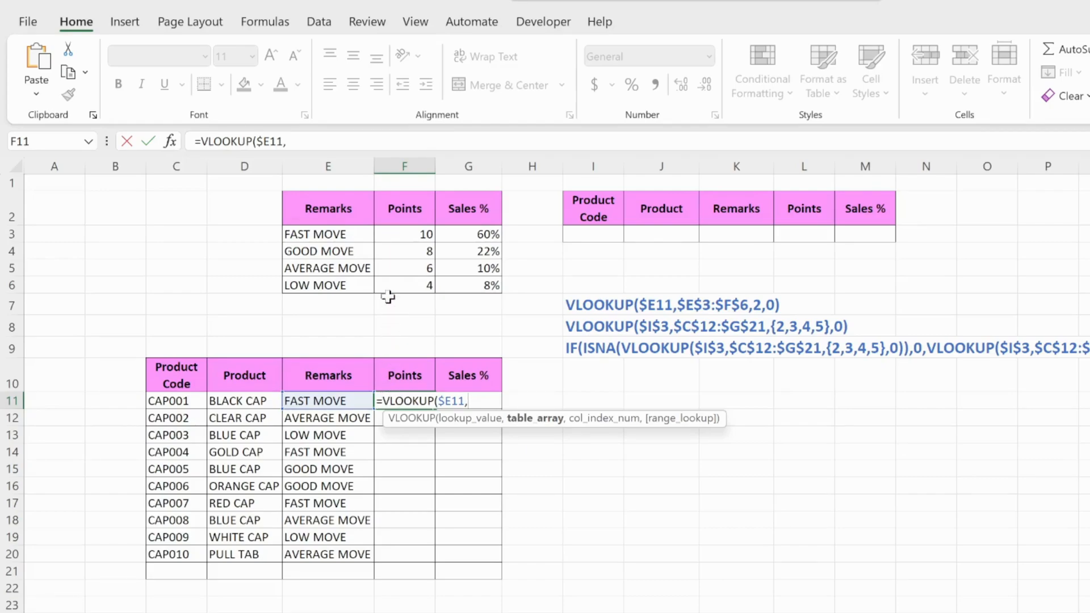
Complete the F11 formula with table array $E$3:$G$6, column index 2 and exact match 0
click(319, 234)
drag(319, 234, 459, 284)
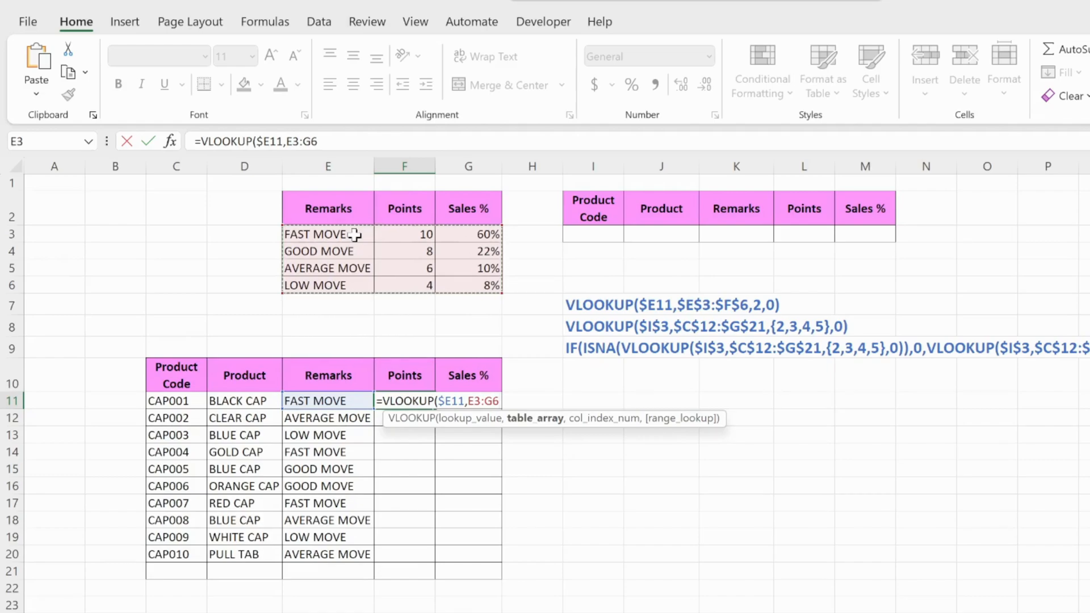
key(F4)
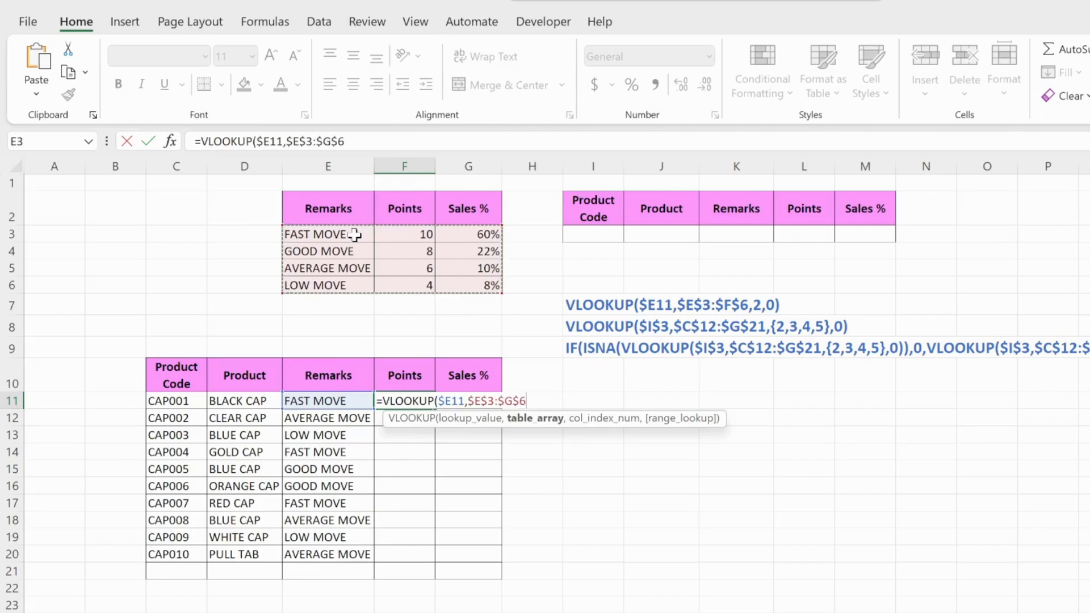
text(,)
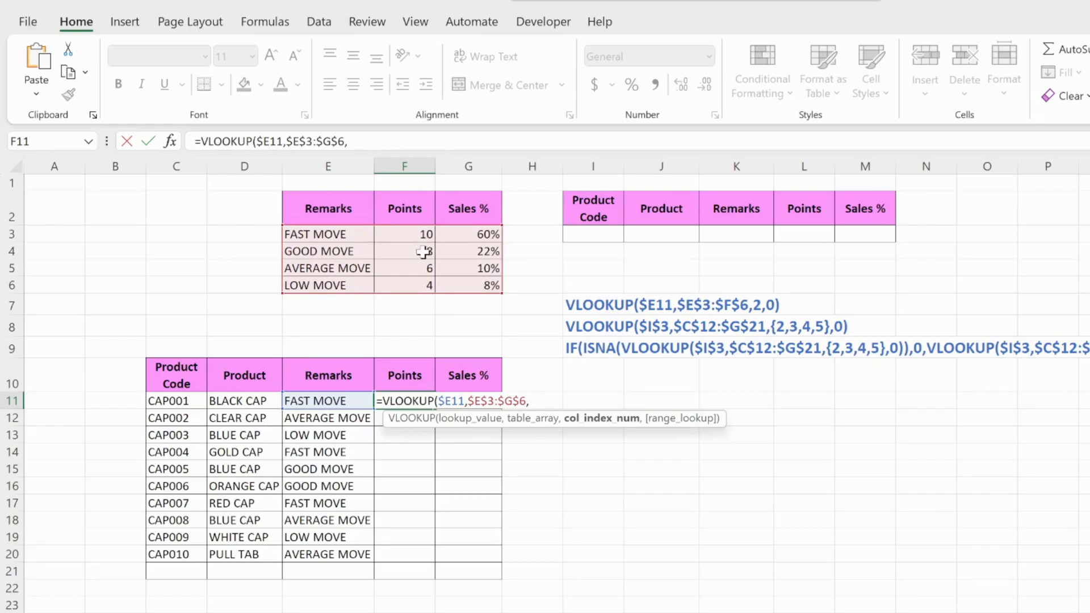
text(2,)
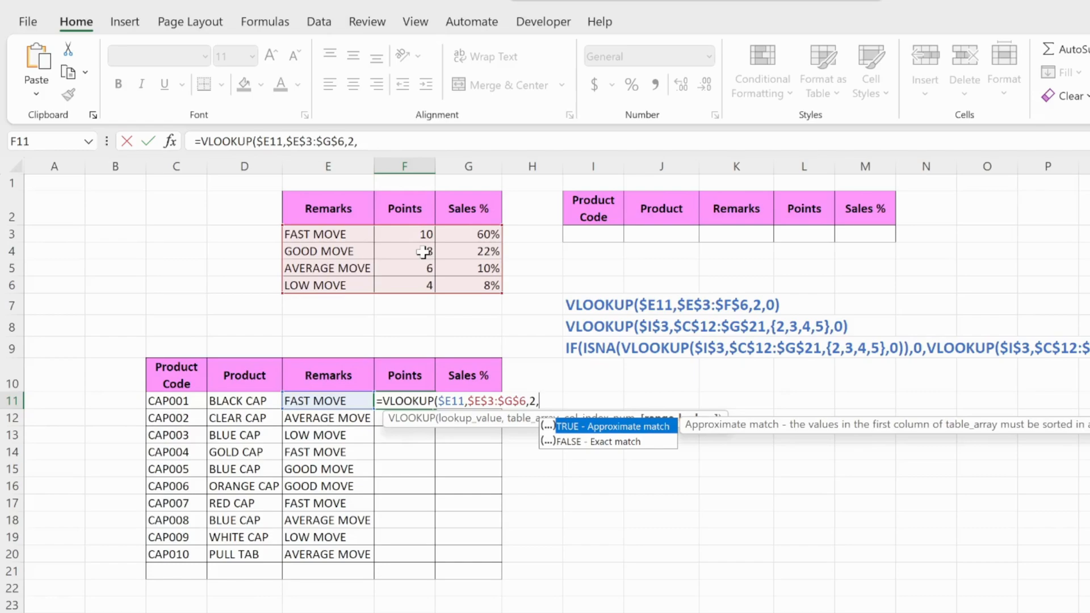
text(0))
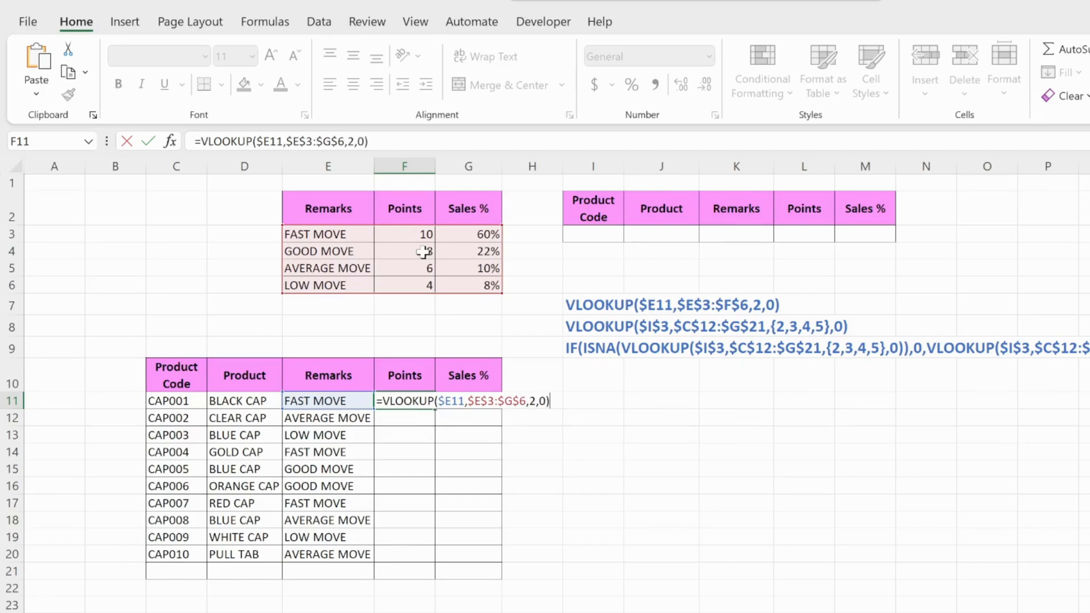
key(Return)
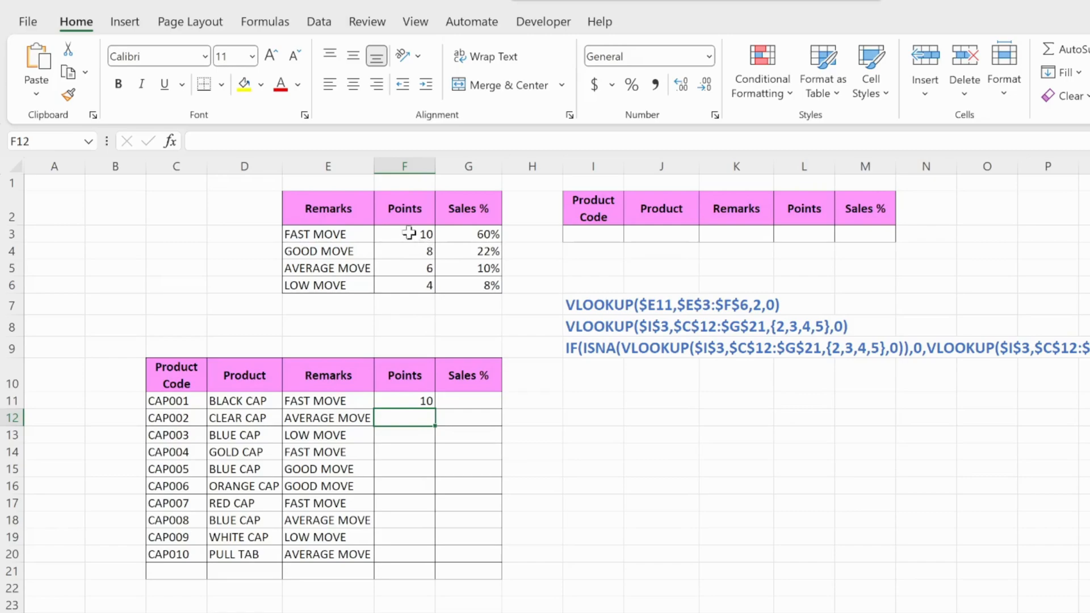
Fill the F11 Points formula down through F20 and check the filled cells against their remarks
click(421, 404)
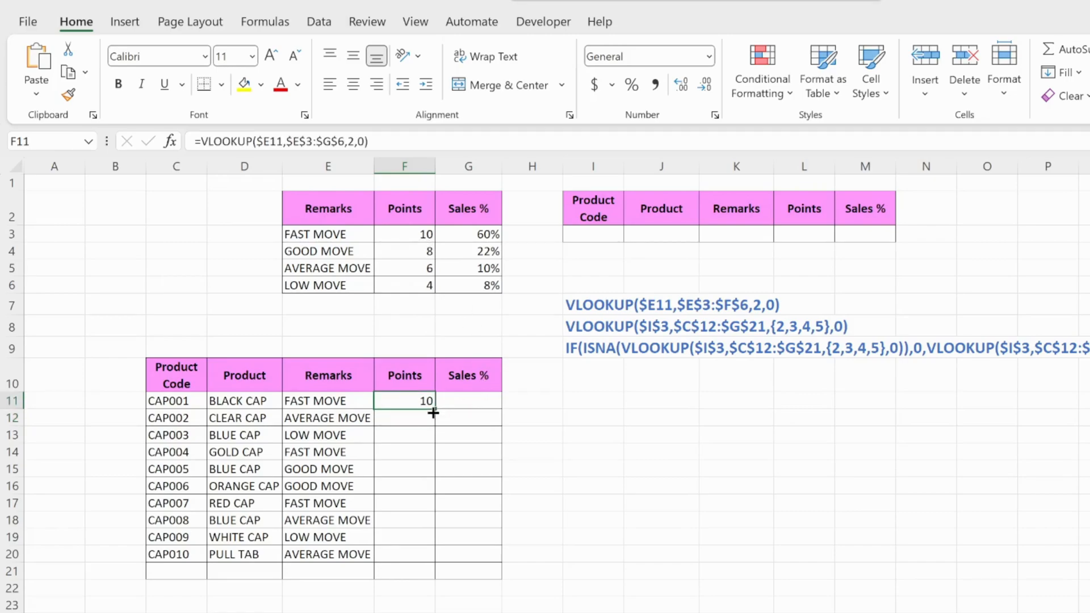
double_click(434, 413)
click(340, 422)
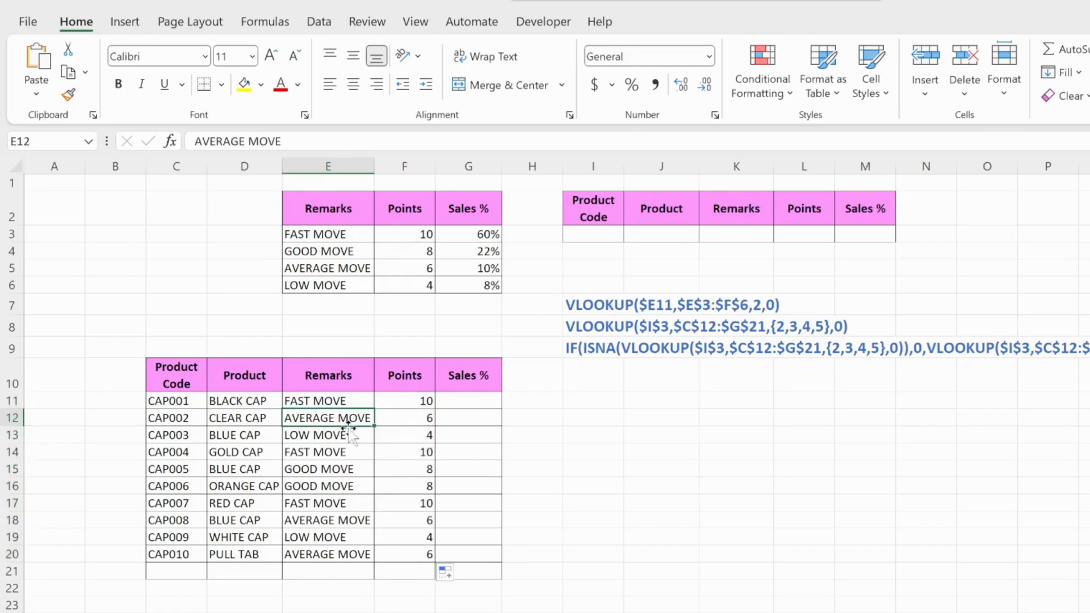
click(425, 420)
click(428, 404)
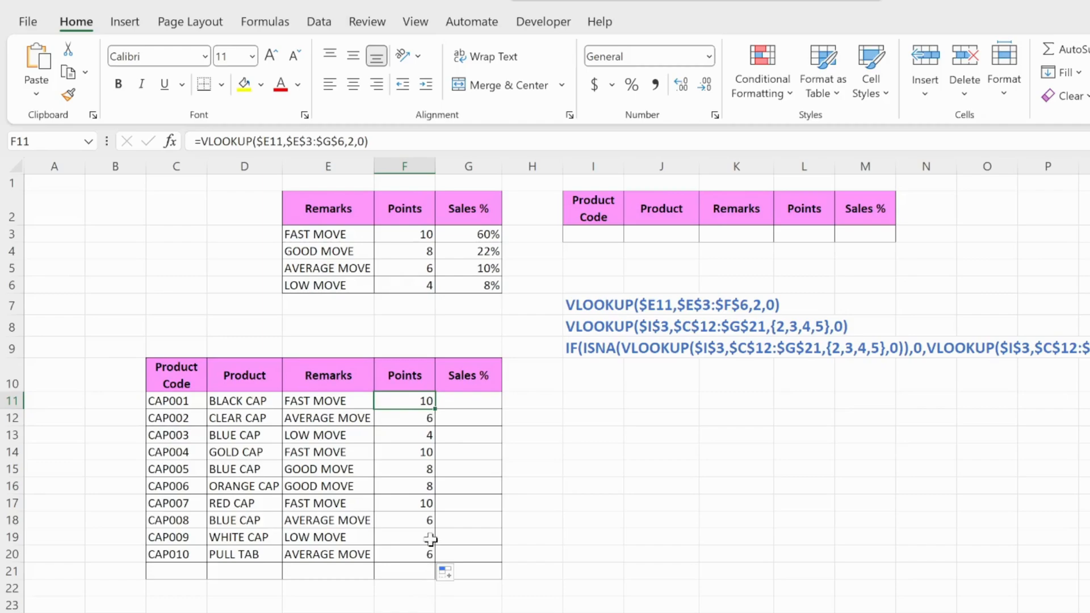
key(ctrl+shift+Down)
click(417, 418)
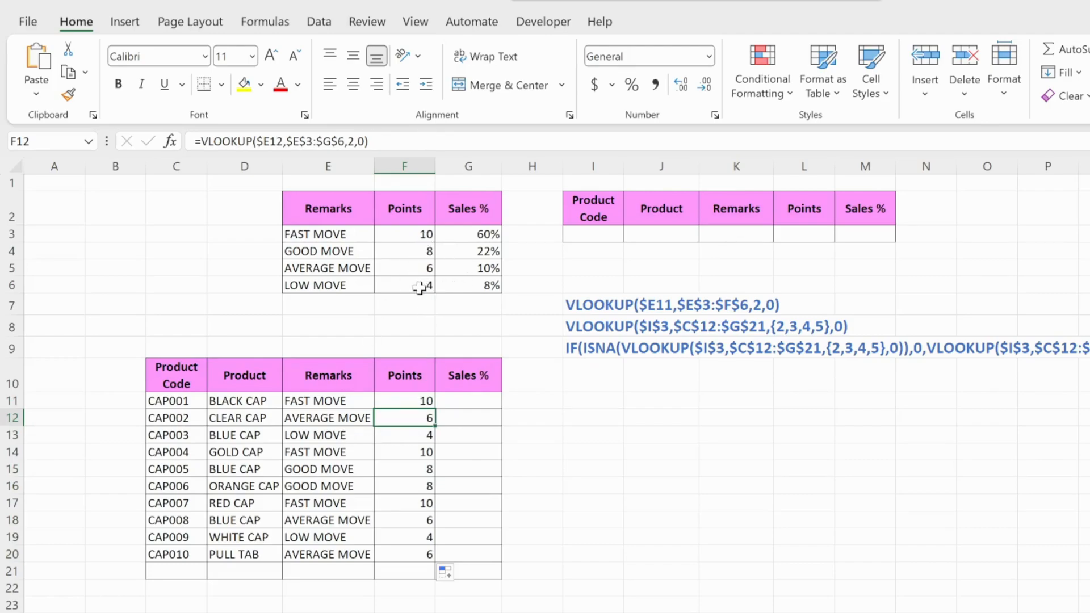
click(349, 452)
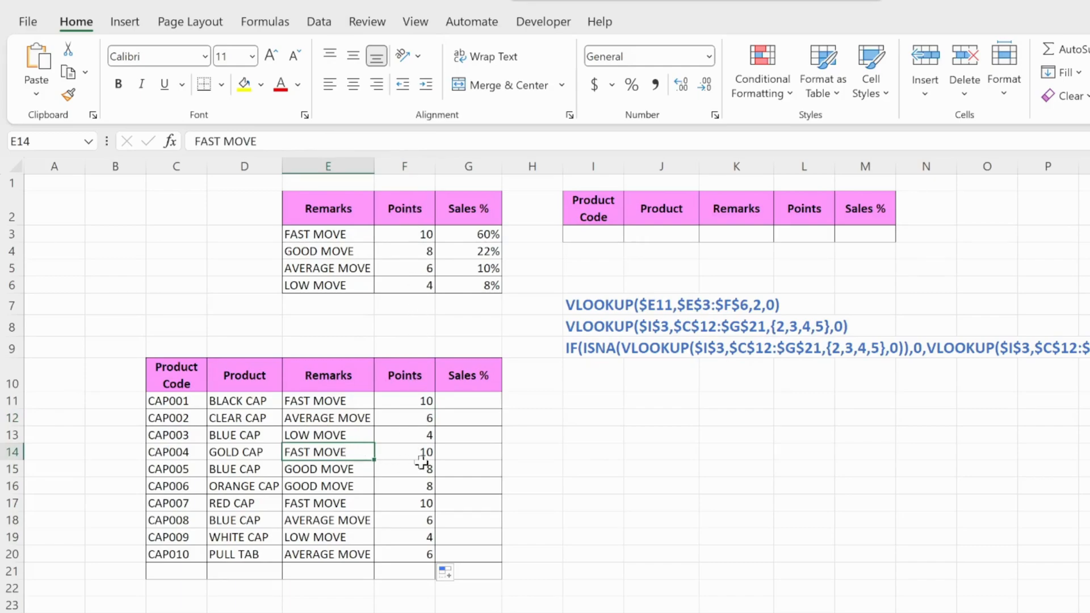
click(410, 555)
Start a VLOOKUP formula in the Sales % cell G11 with $E11 as the column-locked lookup value
click(460, 404)
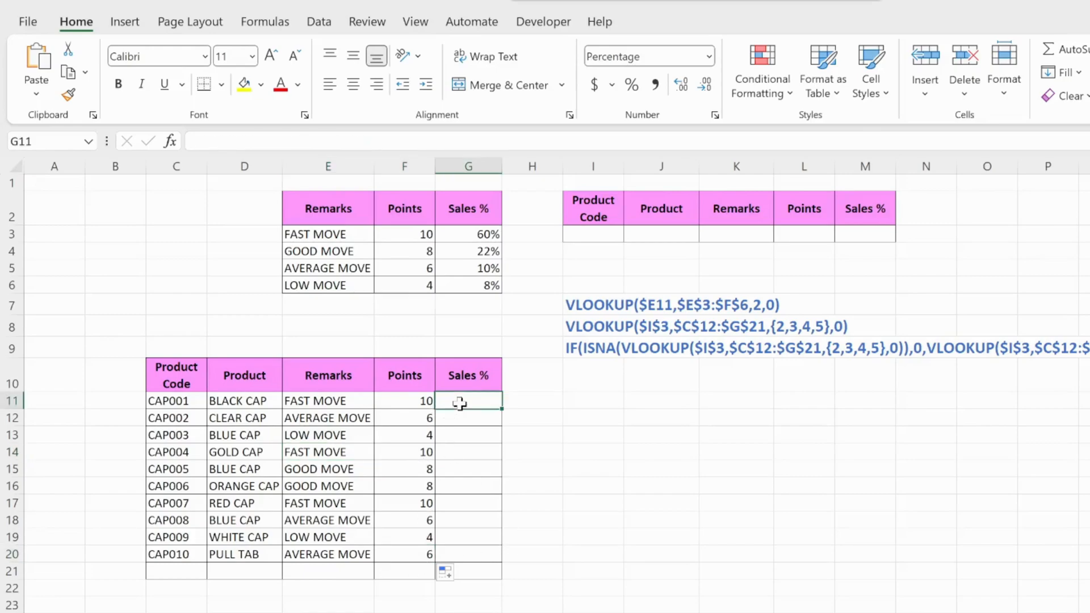
click(416, 404)
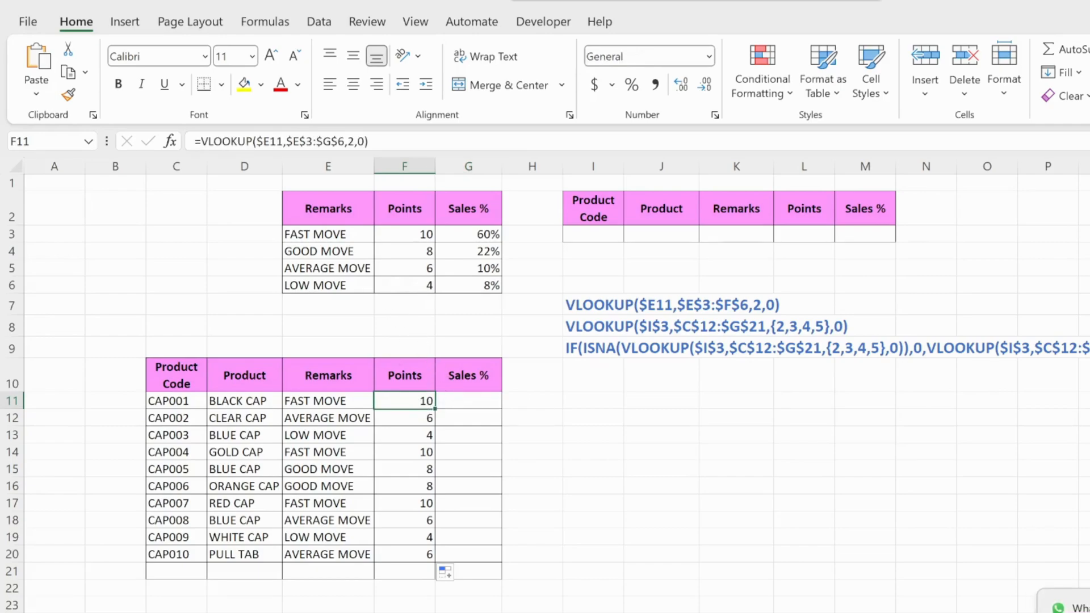
click(491, 395)
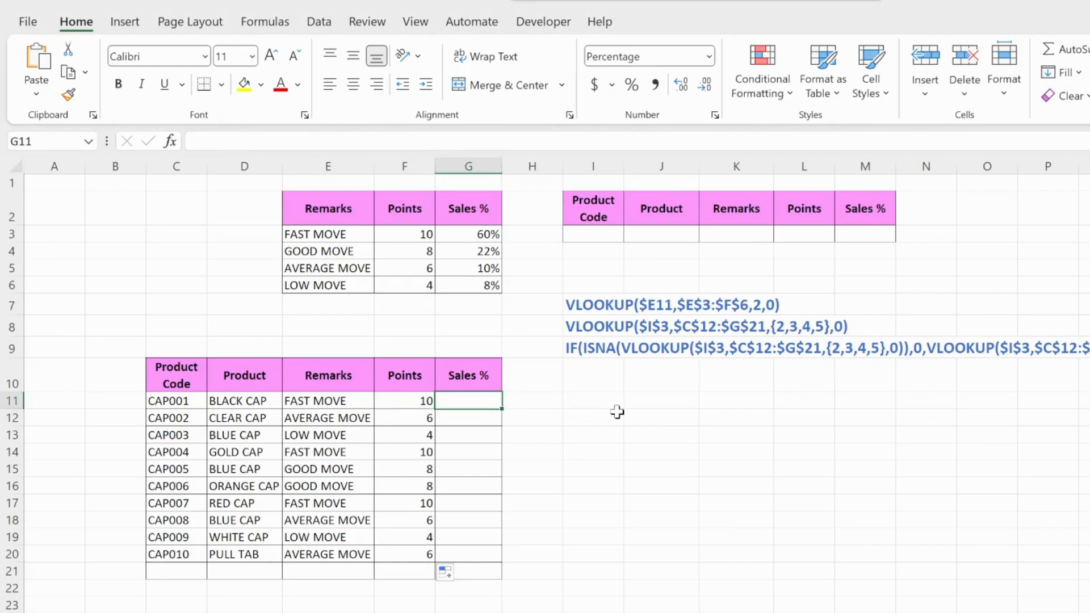
text(=)
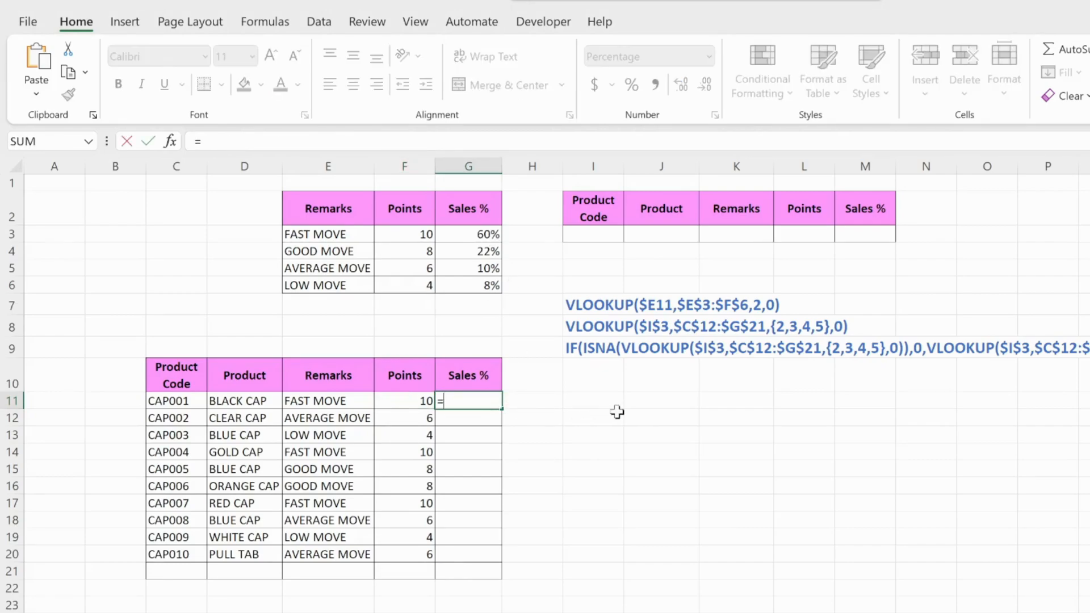
text(vlo)
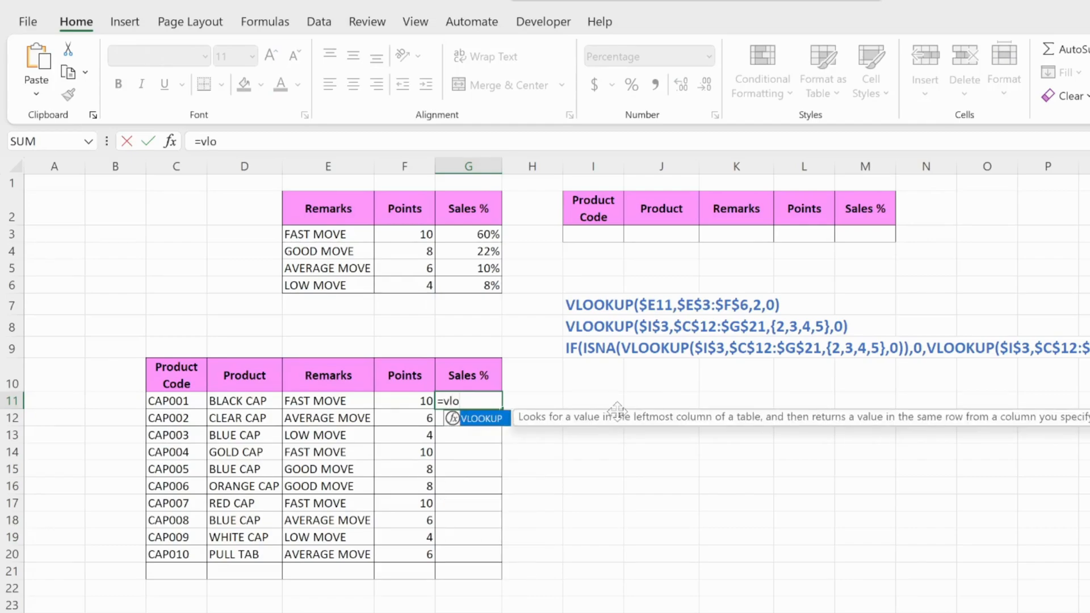
key(Tab)
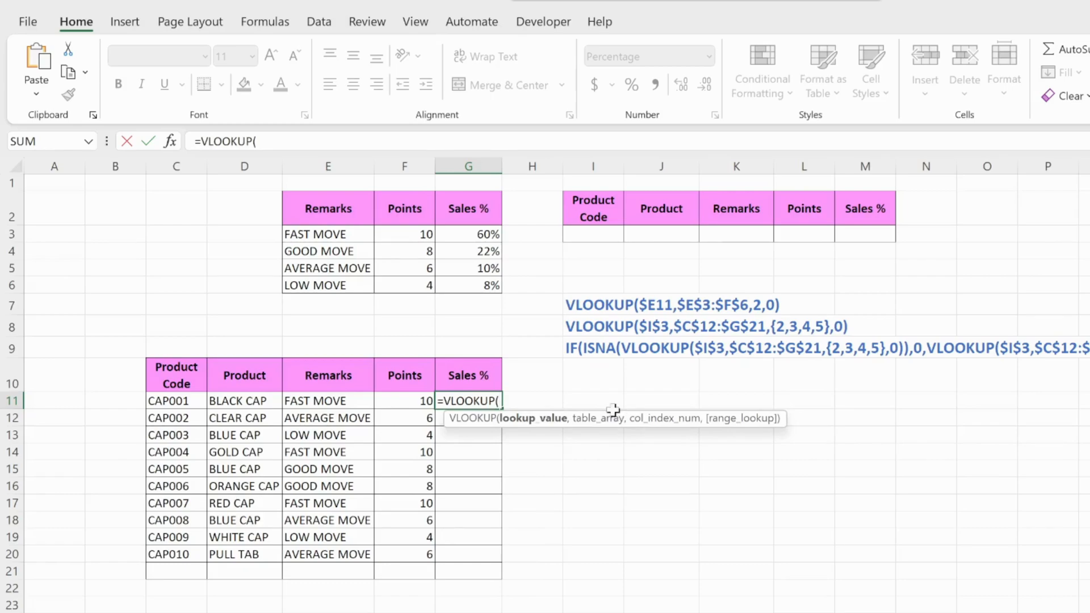
click(344, 402)
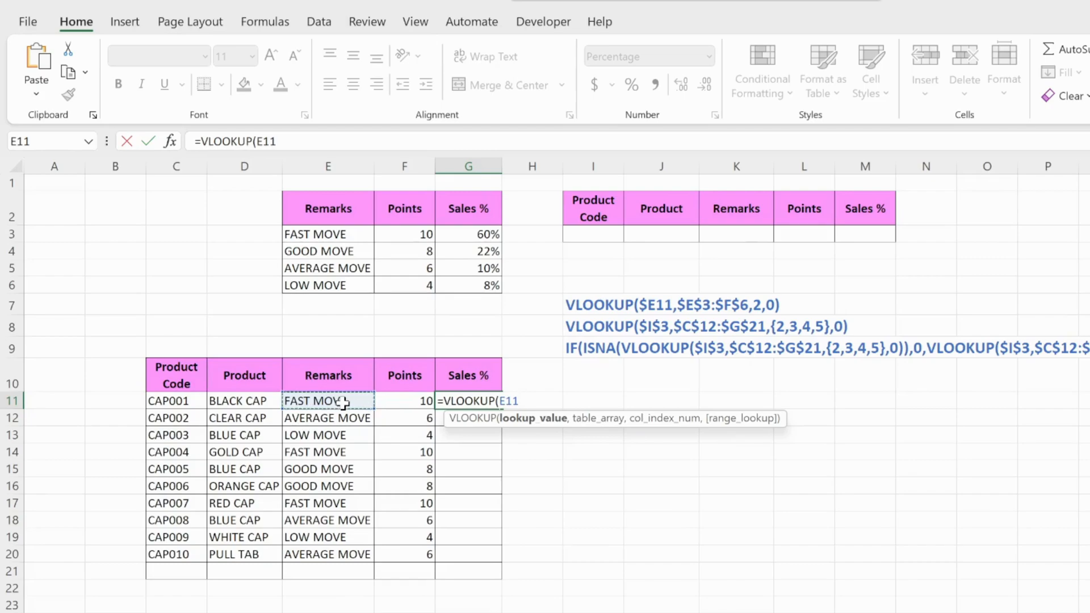
key(F4)
key(F4)
key(F4)
text(,)
Complete the G11 formula with table array $E$3:$G$6, column index 3 and exact match 0
drag(312, 234, 502, 291)
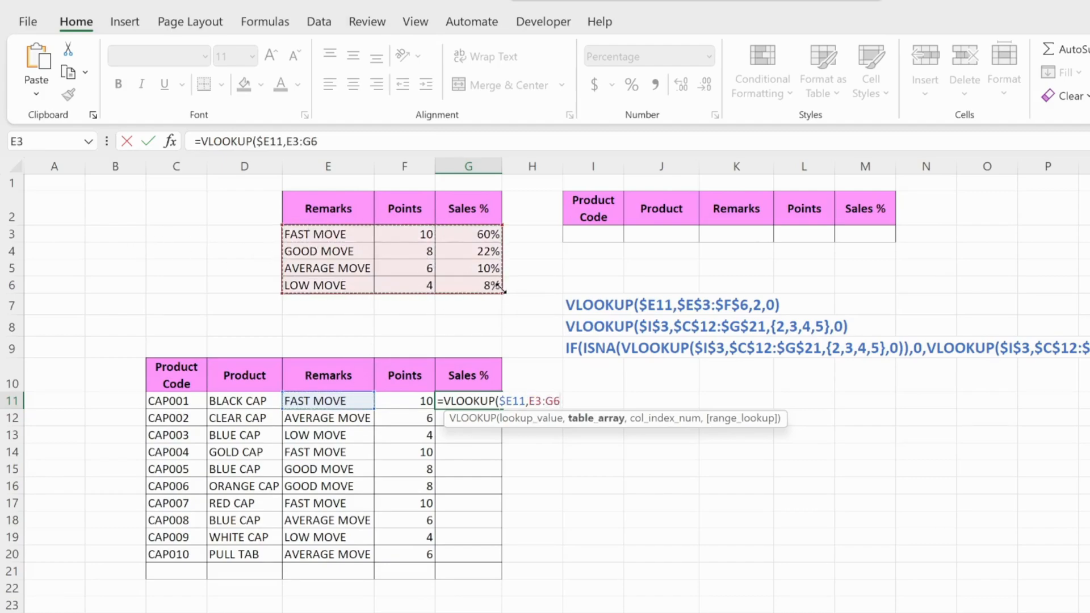
key(F4)
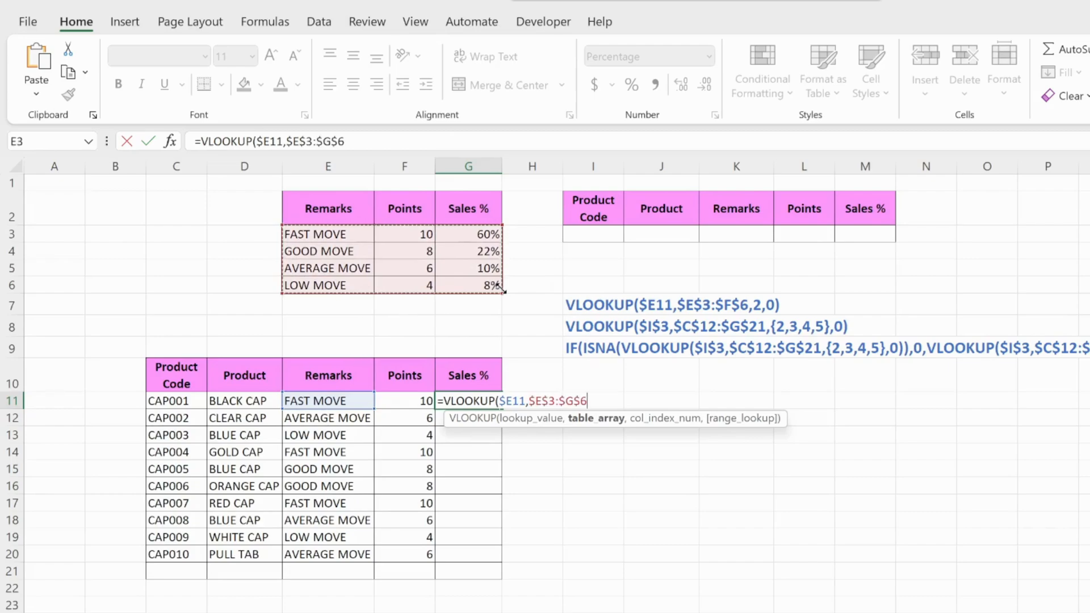
text(,)
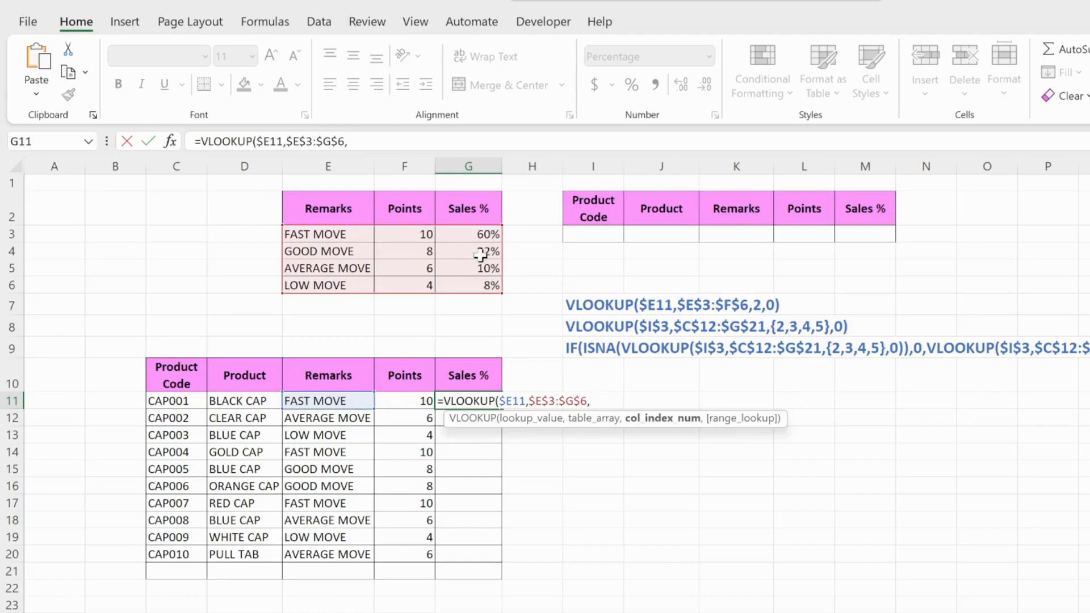
text(3,0)
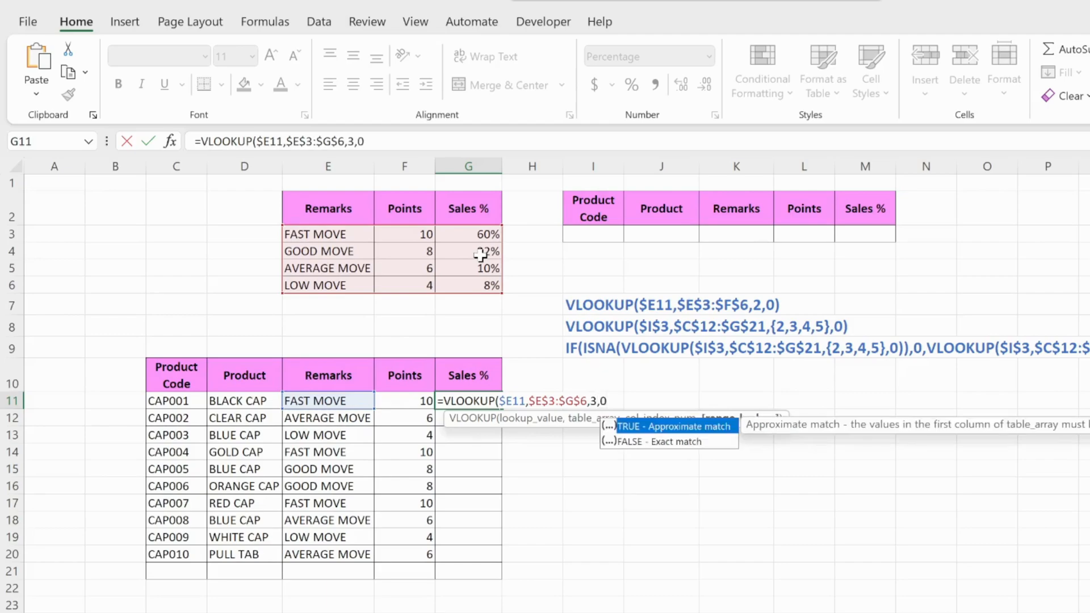
text())
key(Return)
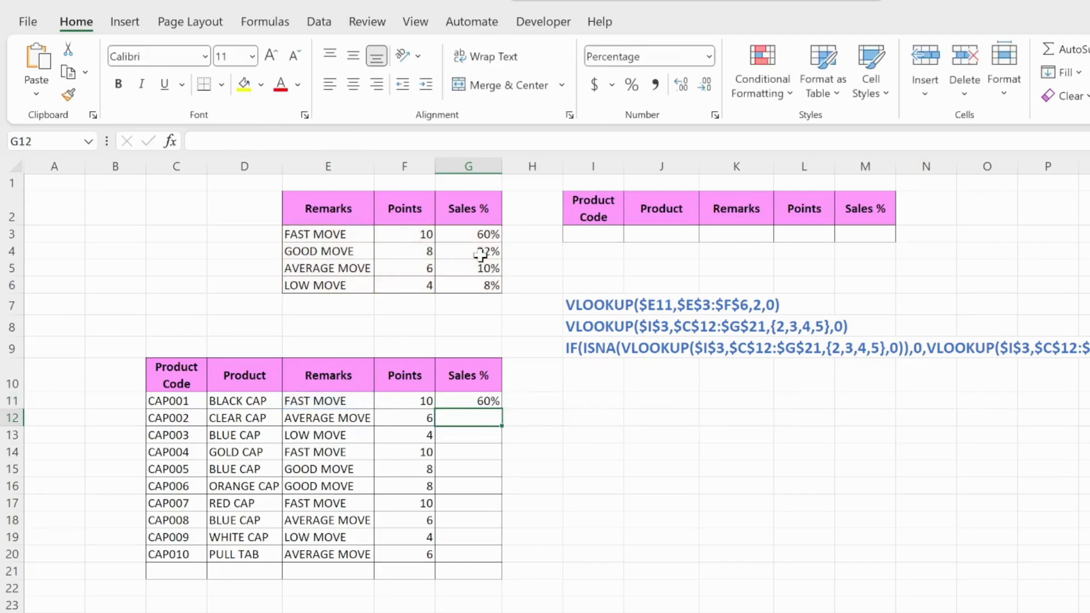
Fill the G11 Sales % formula down through G20 and check the filled cells against their remarks
click(489, 400)
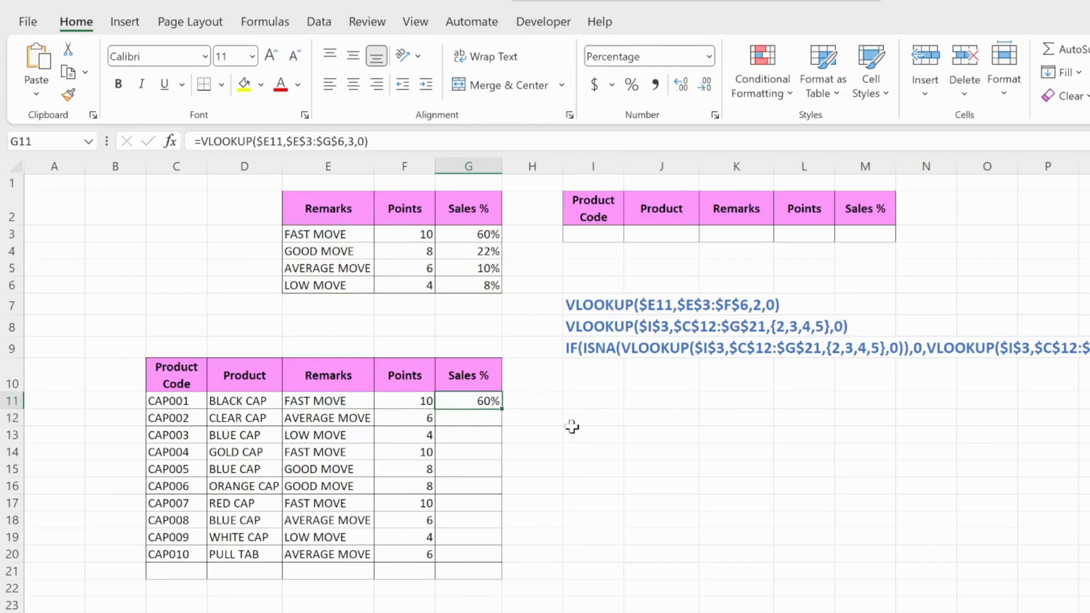
double_click(503, 414)
click(476, 499)
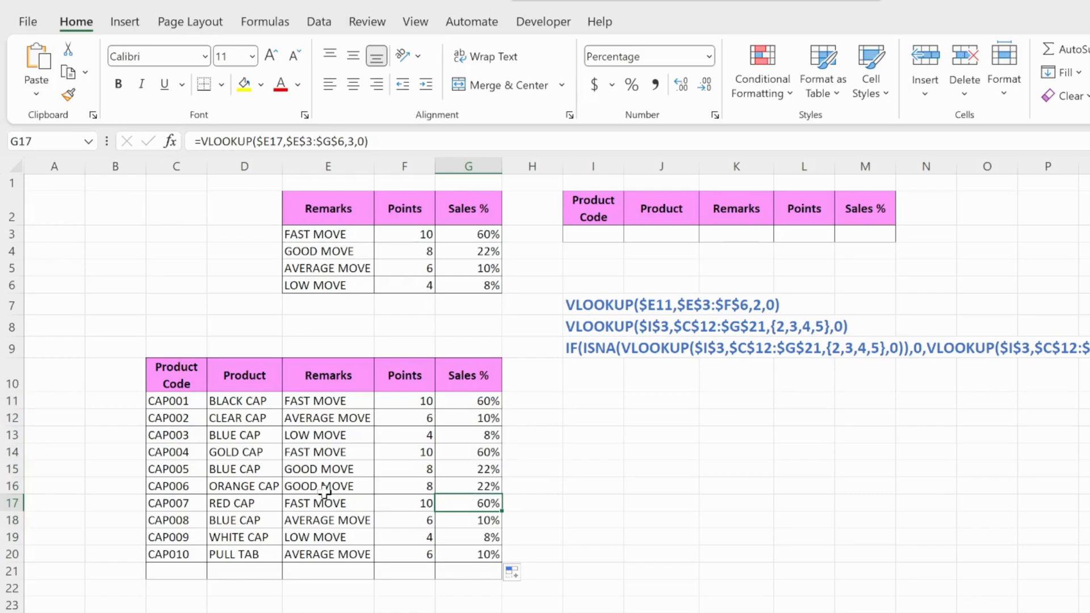
click(319, 491)
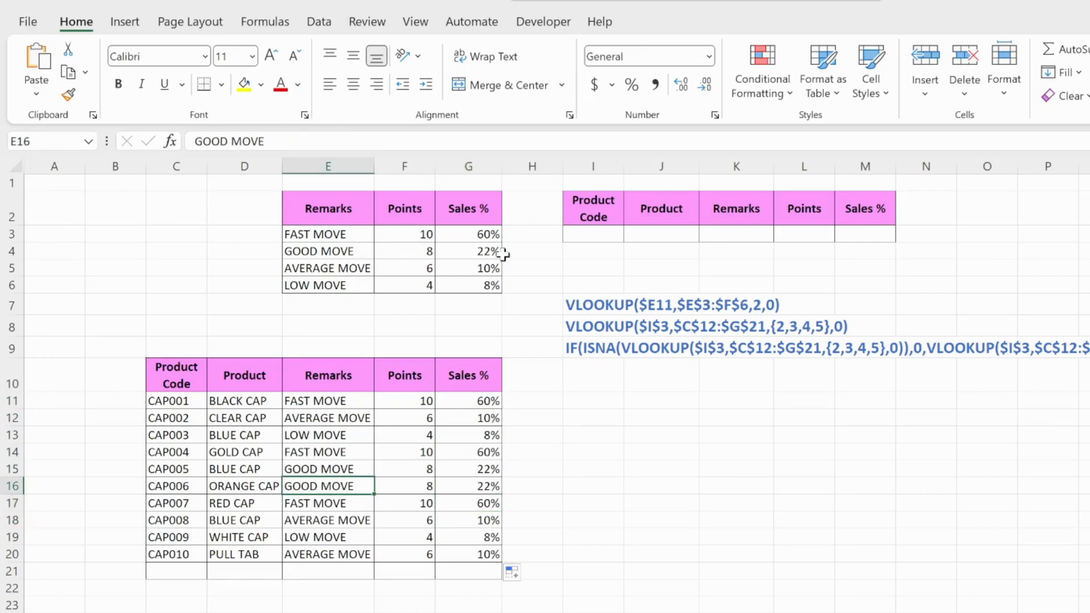
click(479, 487)
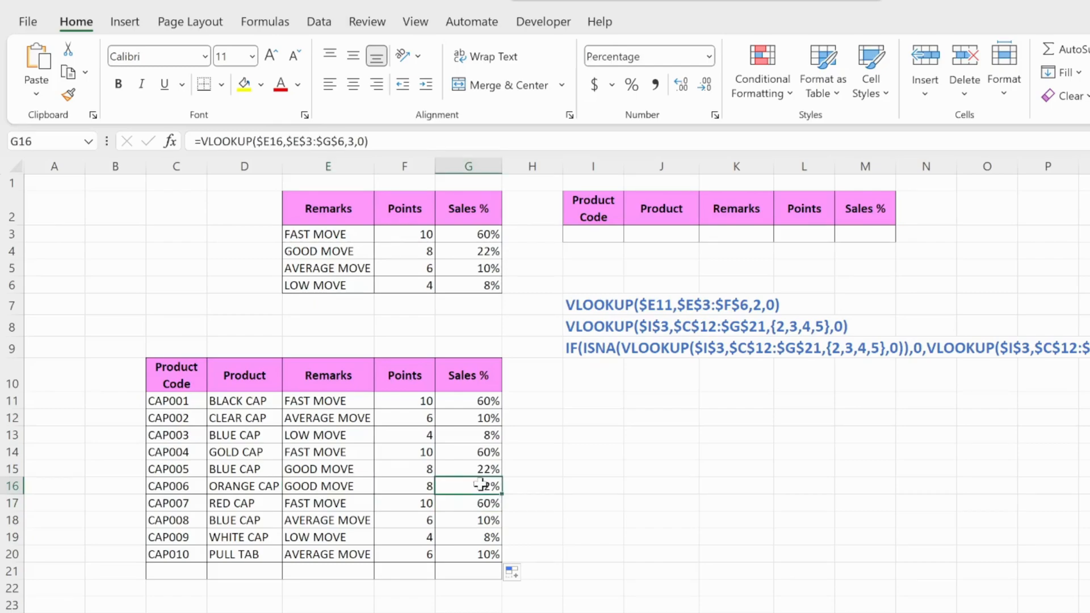
click(419, 454)
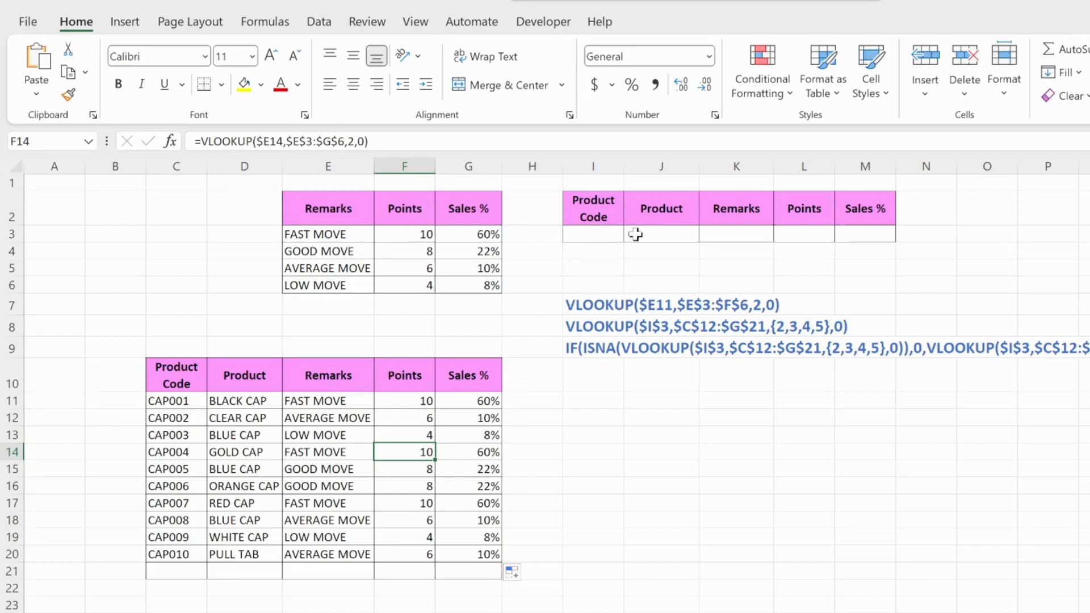
Copy the product code CAP002 from C12 into the lookup table's Product Code cell I3
click(616, 233)
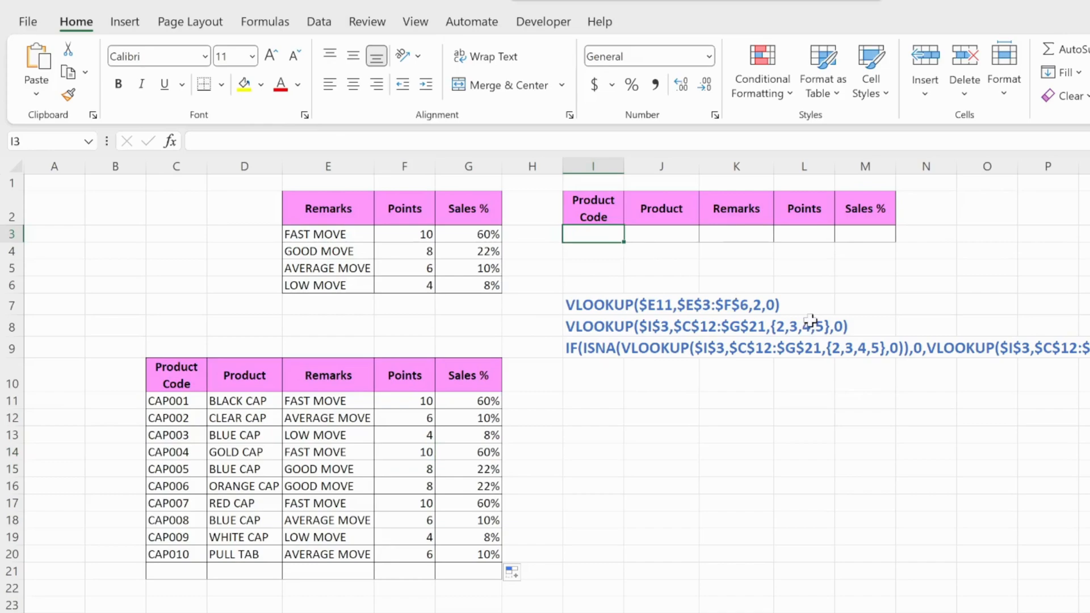
click(158, 452)
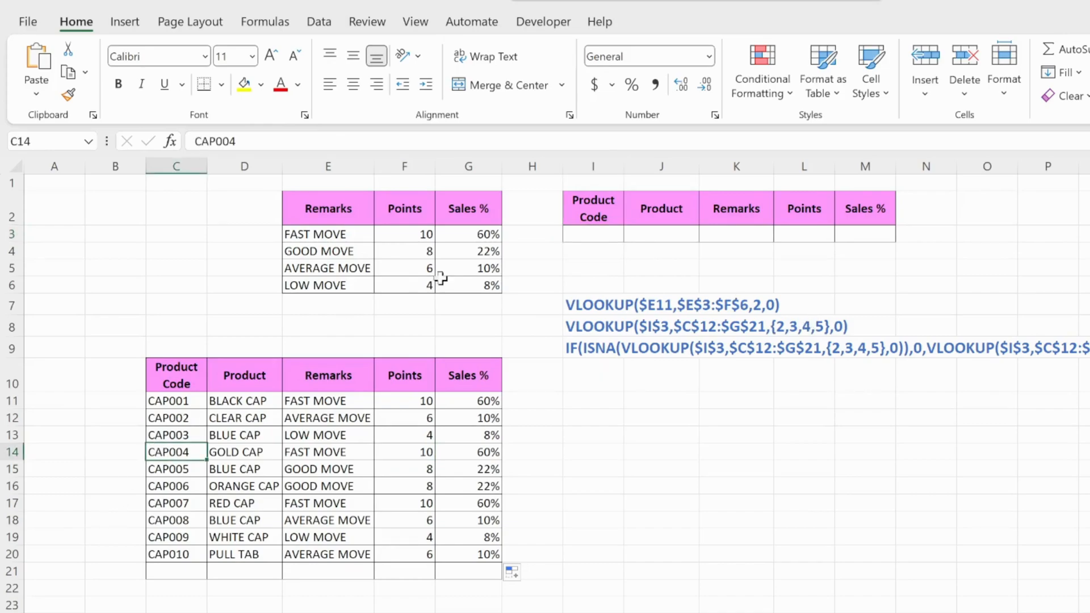
click(591, 238)
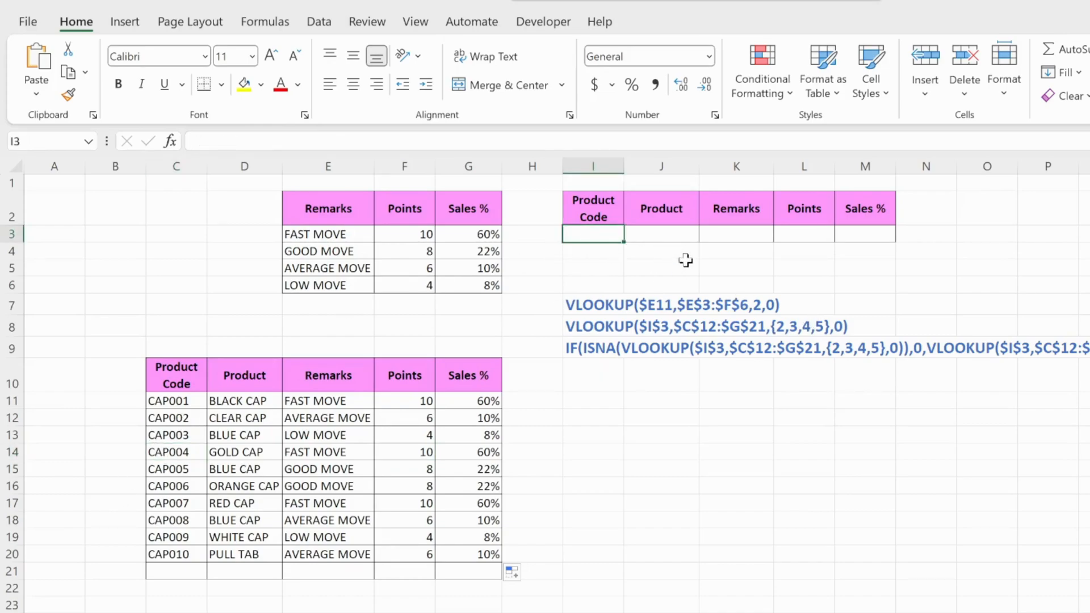
click(183, 418)
key(ctrl+c)
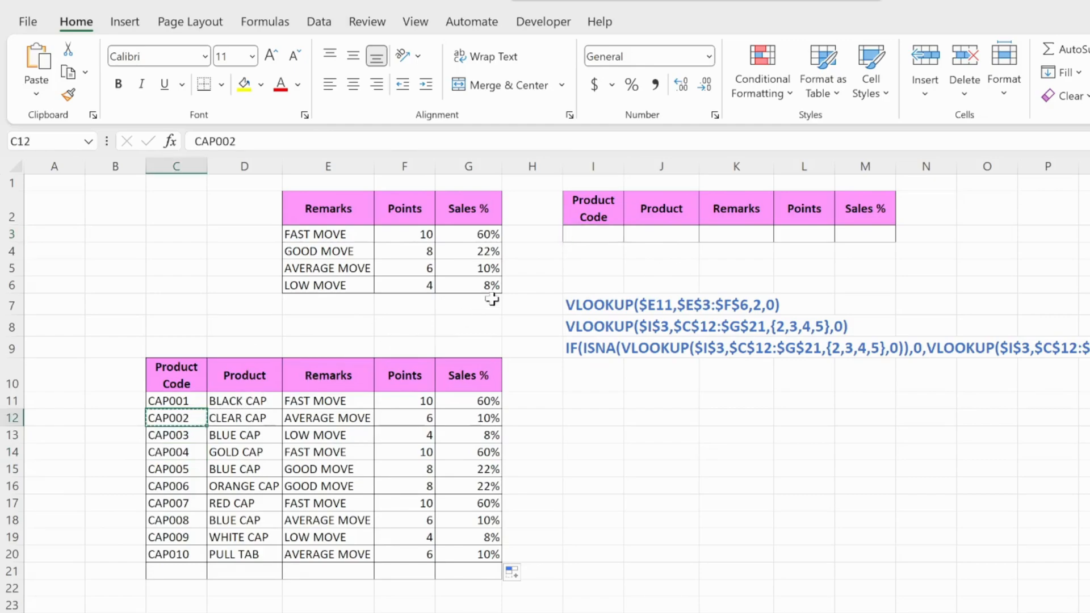
click(612, 235)
key(ctrl+v)
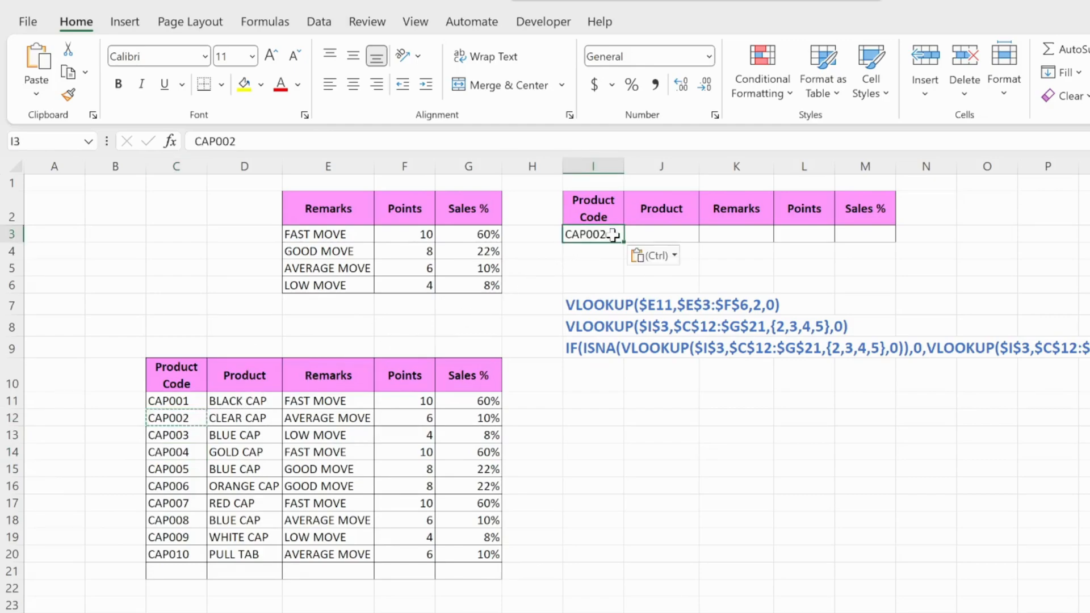
Start a VLOOKUP formula in the Product cell J3 with the absolute reference $I$3 as the lookup value
click(648, 231)
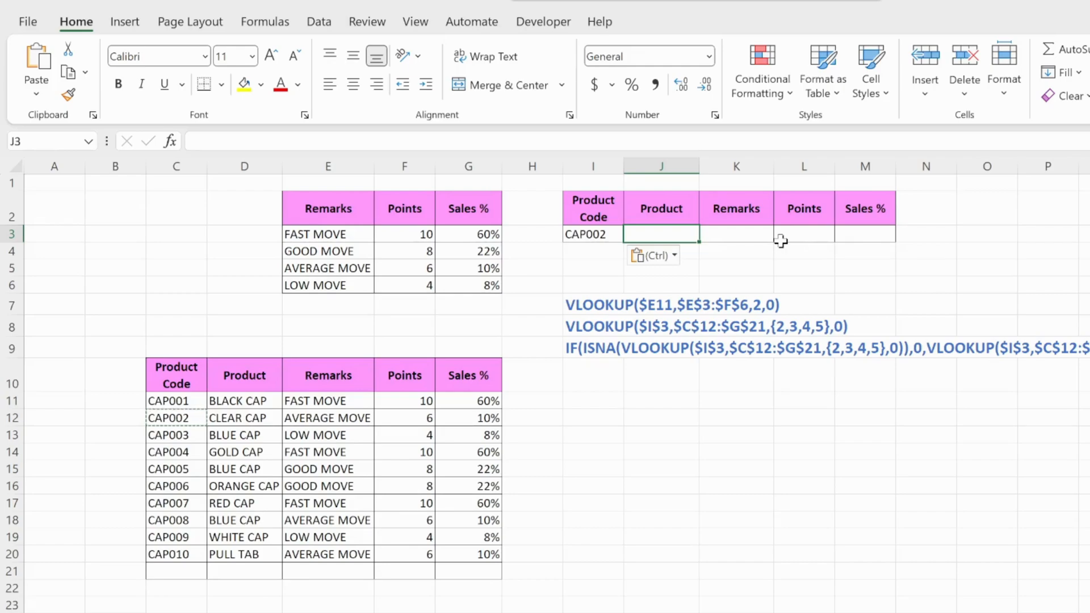
text(=)
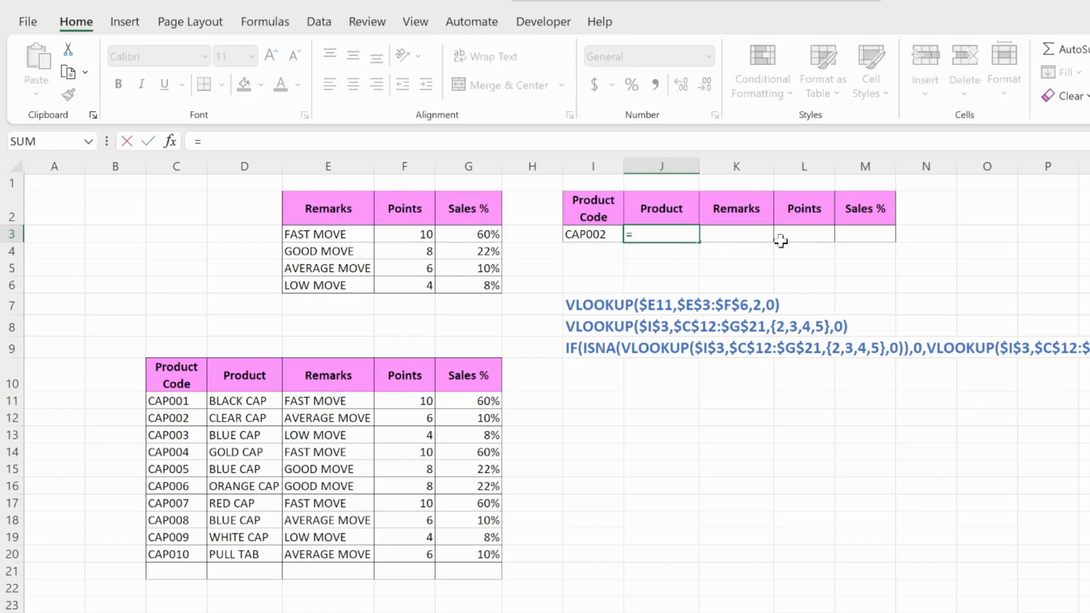
text(vloo)
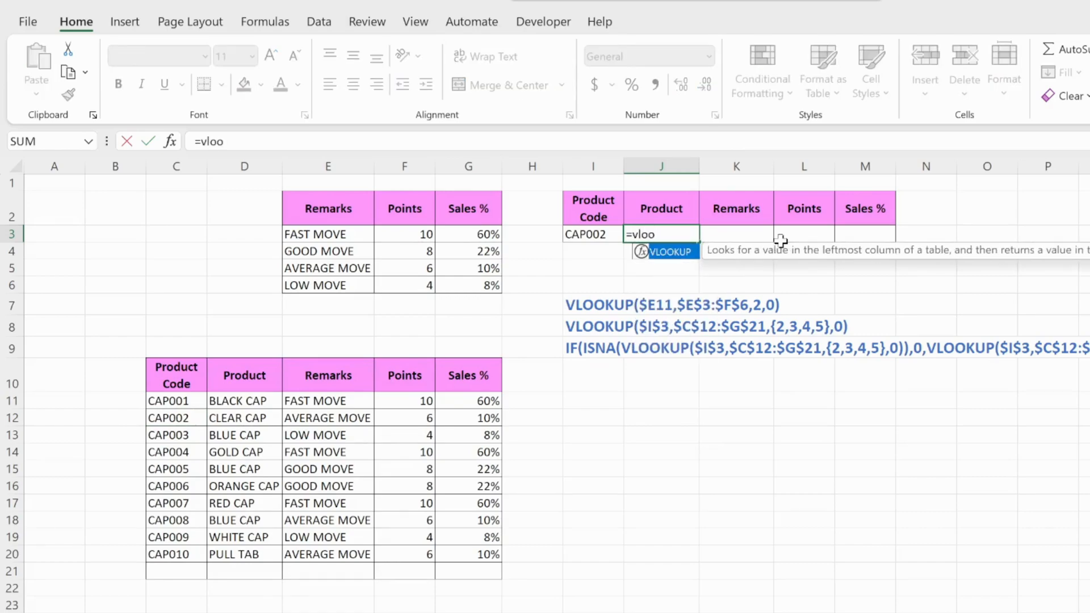
key(Tab)
text(()
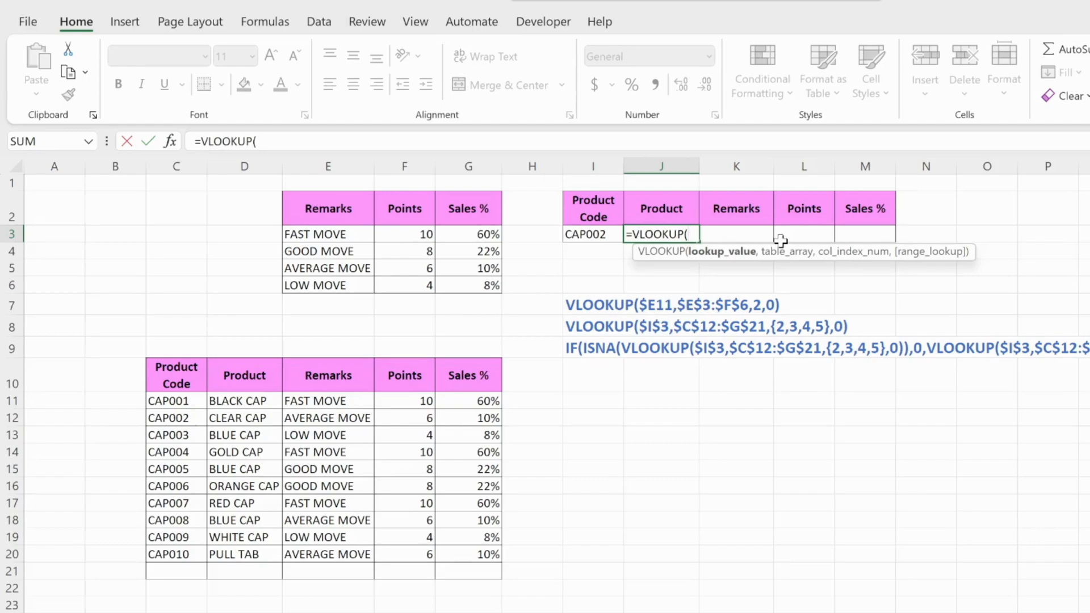
click(597, 231)
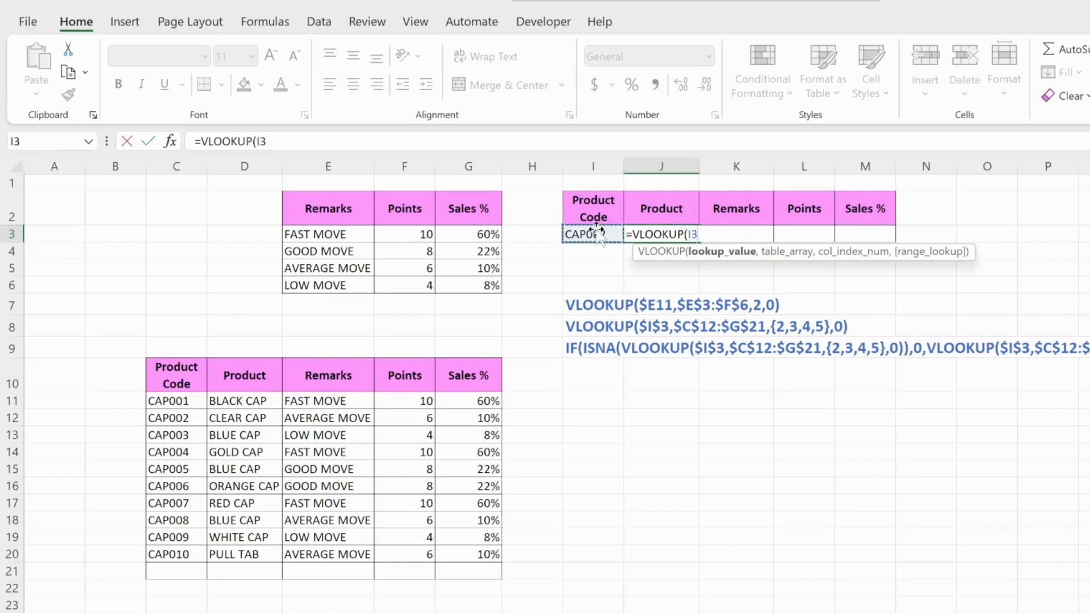
key(F4)
text(,)
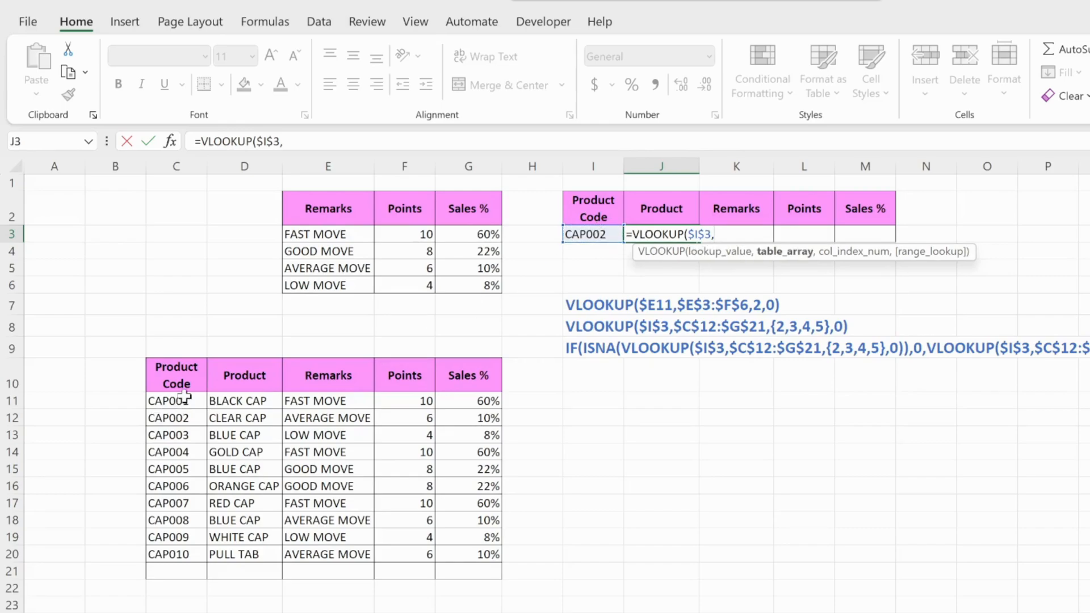
Add the absolute product table range $C$11:$G$21 as the J3 formula's table array
drag(183, 402, 498, 571)
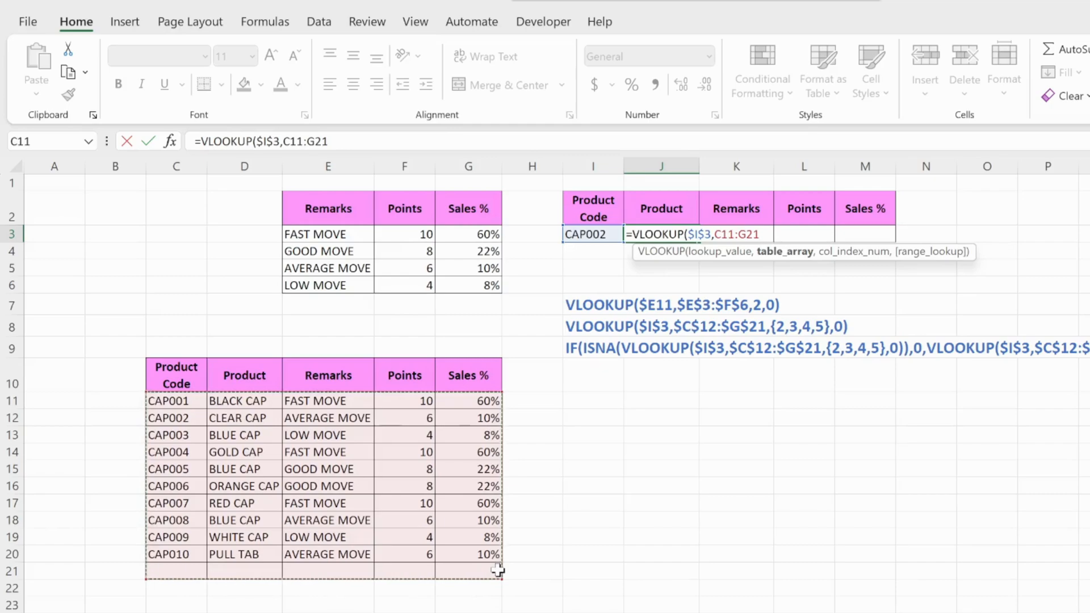
key(F4)
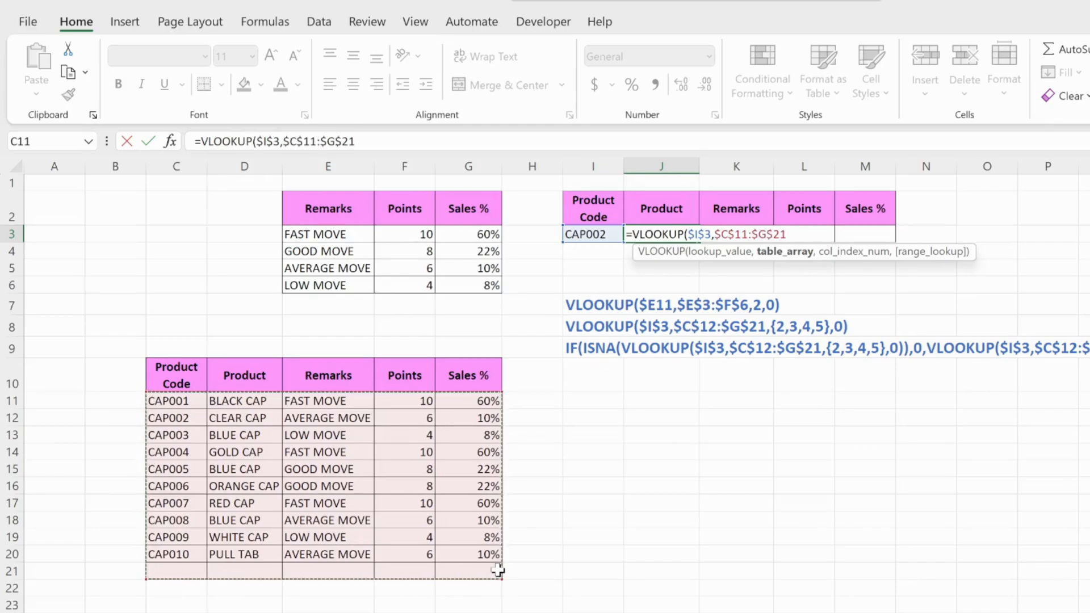
text(,{)
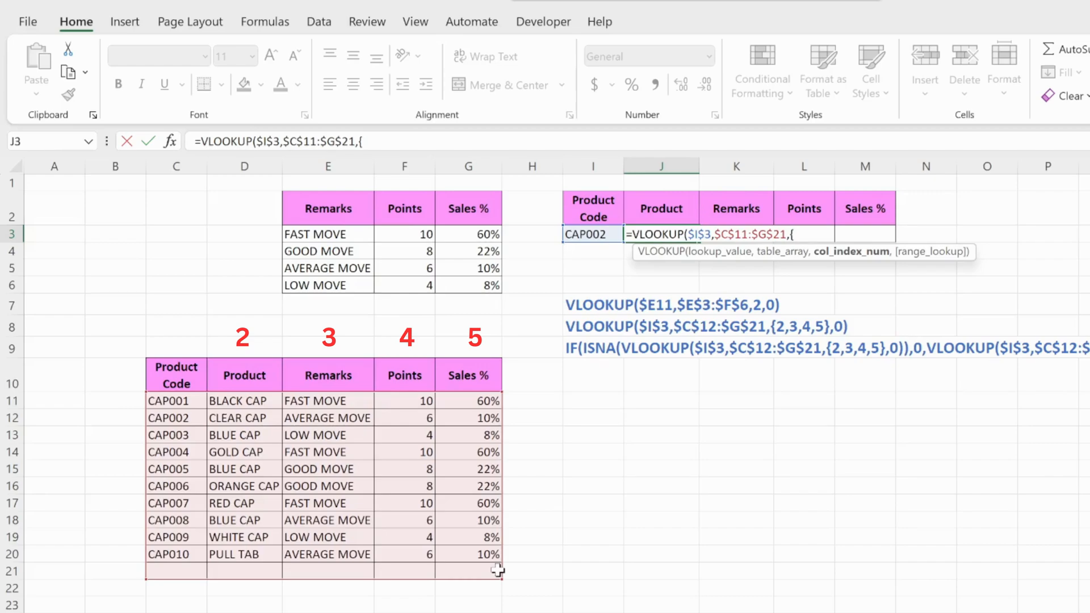
Complete the J3 formula with the column index array {2,3,4,5} and exact match 0
text(2,3,4,5},)
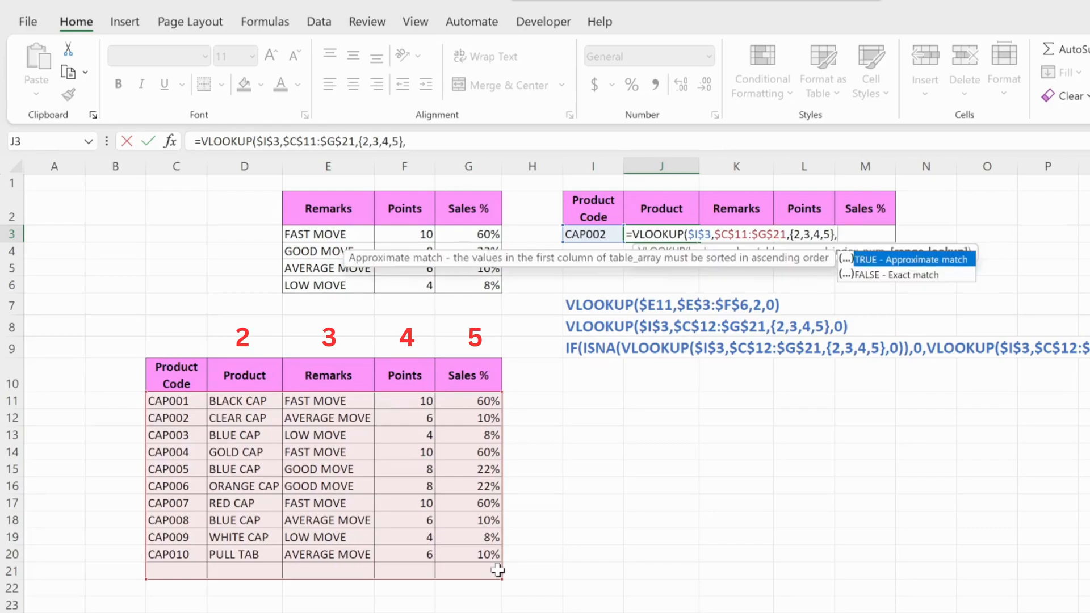
text(0))
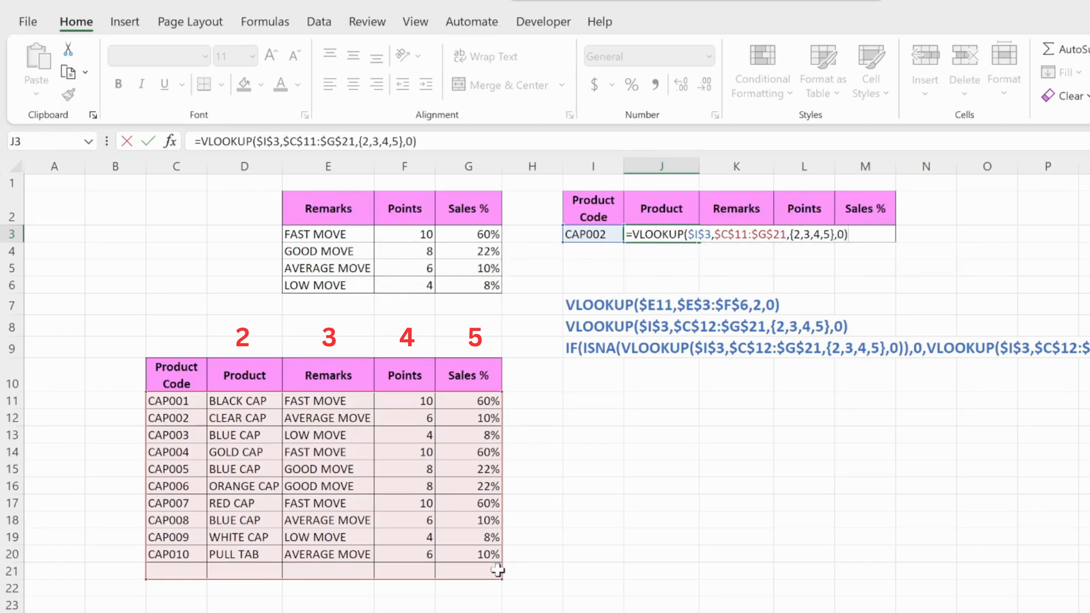
key(Return)
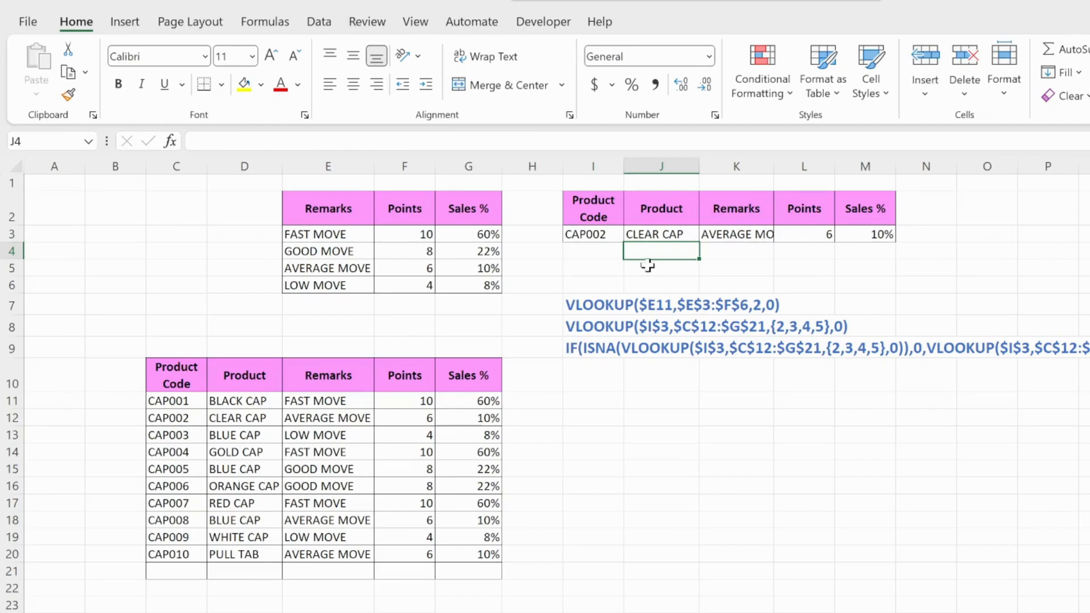
Change the product code in I3 to CAP003 to test the lookup row
click(577, 232)
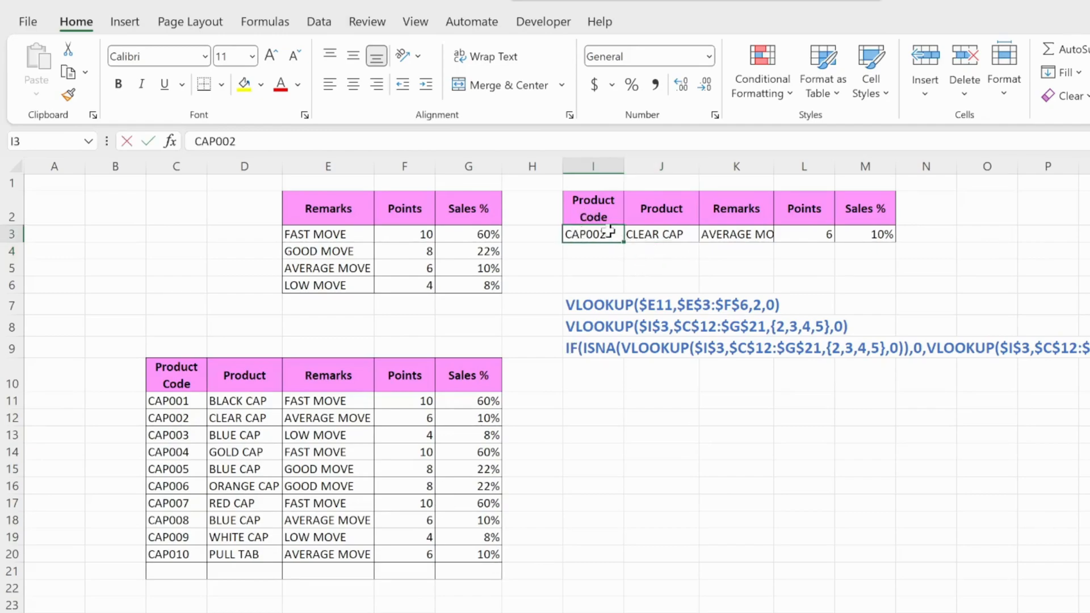
key(F2)
key(BackSpace)
text(3)
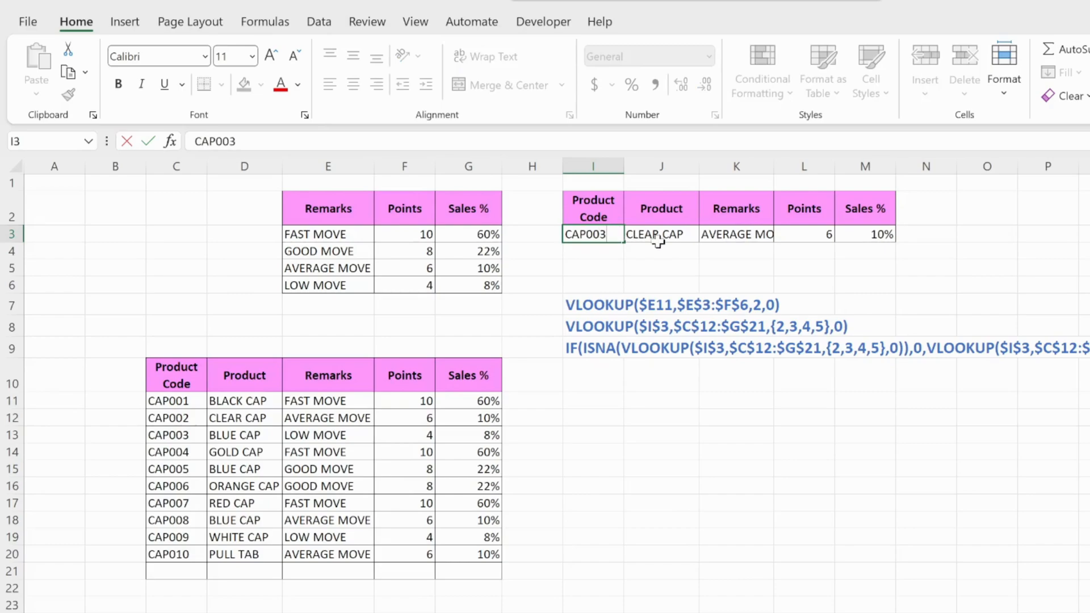
key(Return)
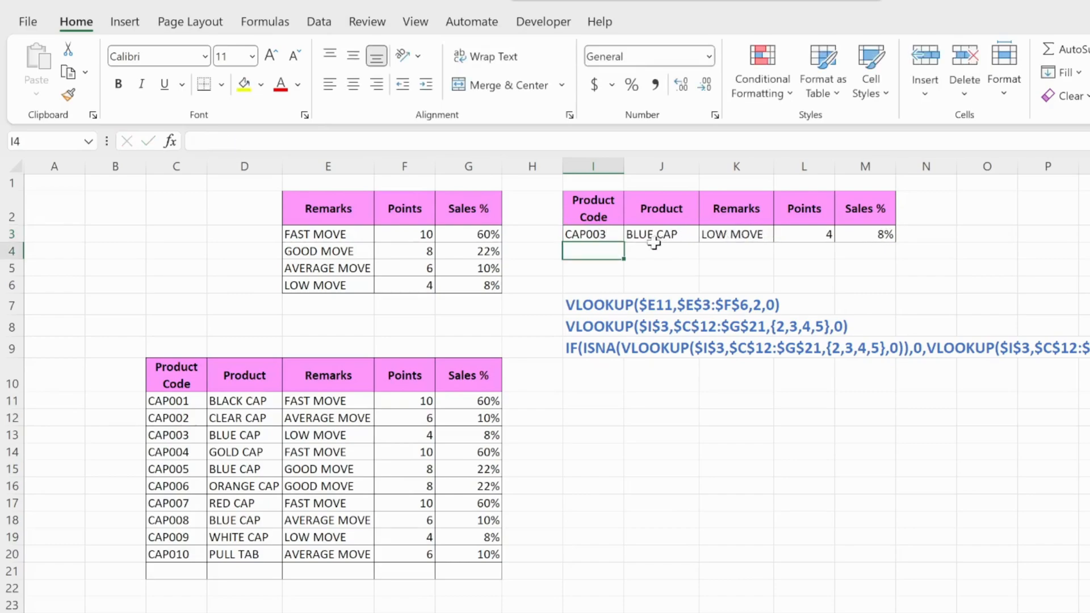
Change the product code in I3 to CAP004 to test the lookup row with another product
click(620, 219)
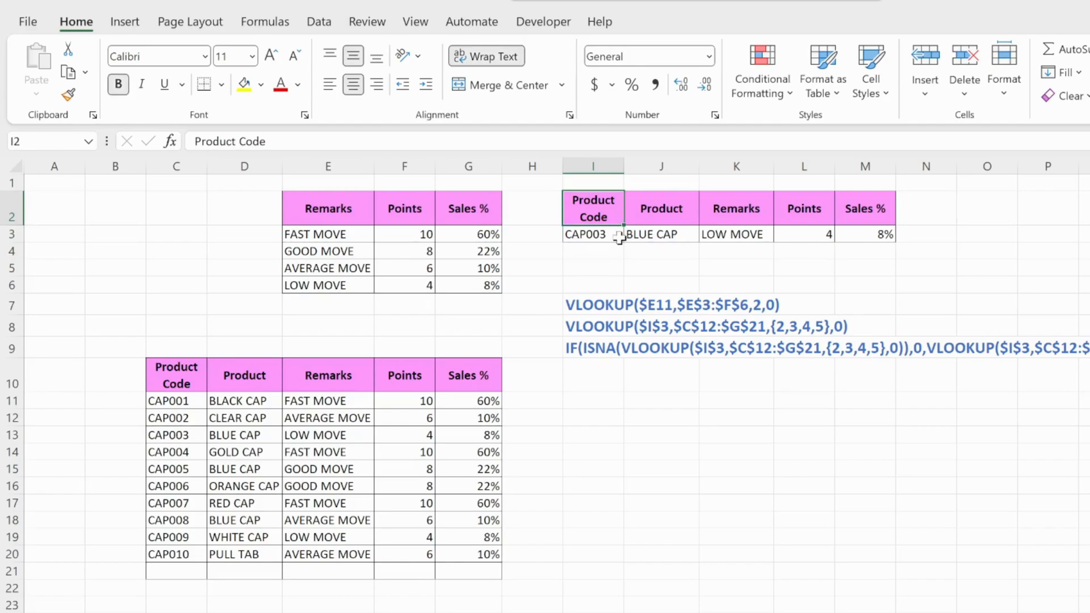
click(621, 238)
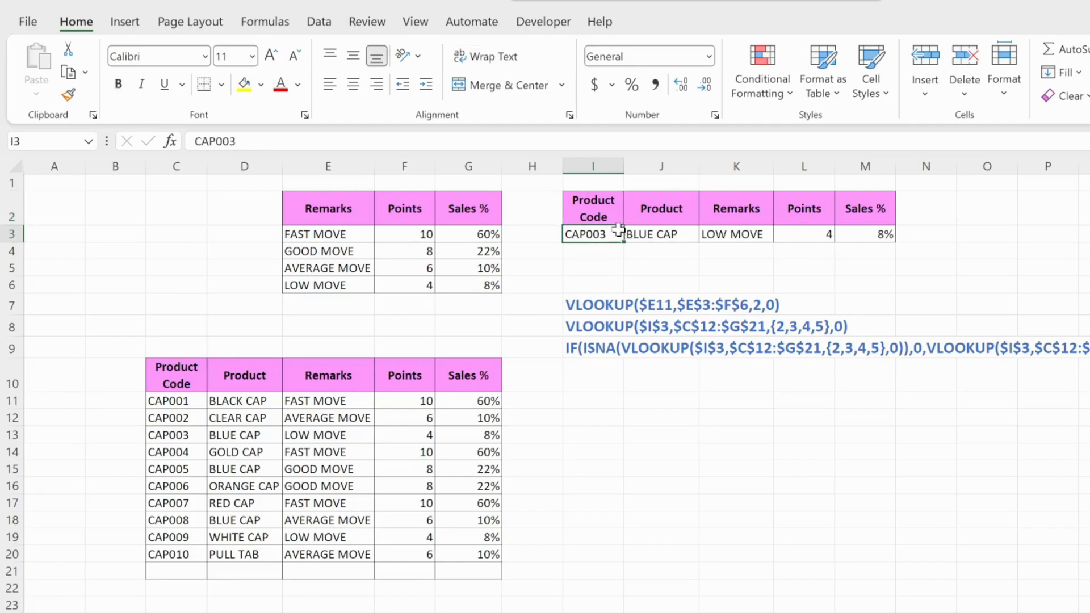
double_click(617, 234)
key(BackSpace)
text(4)
key(Return)
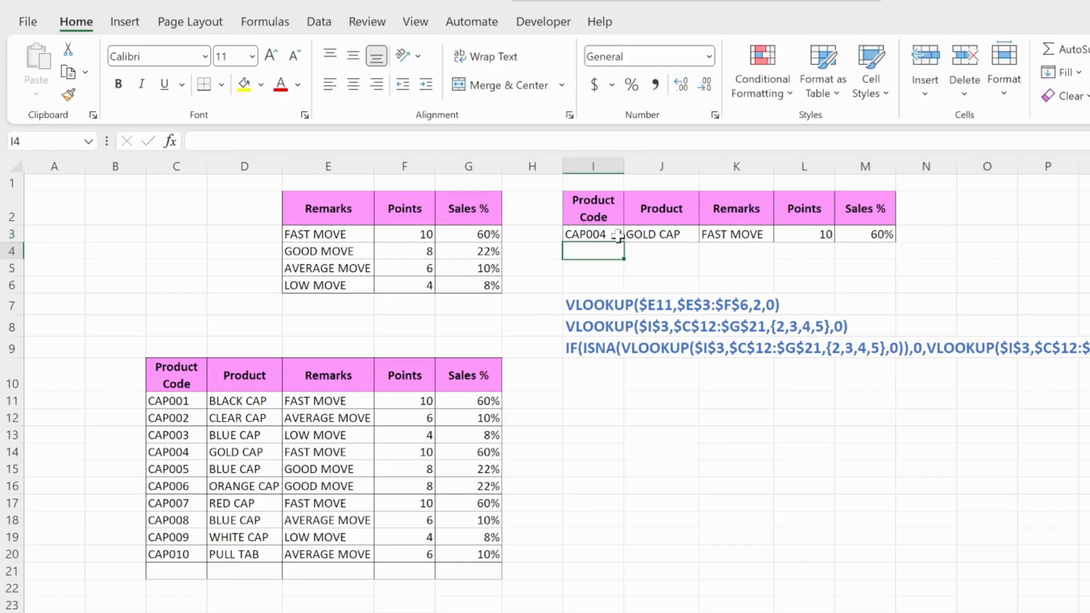
Change the product code in I3 to CAP010 to test the lookup row with the last product
click(599, 237)
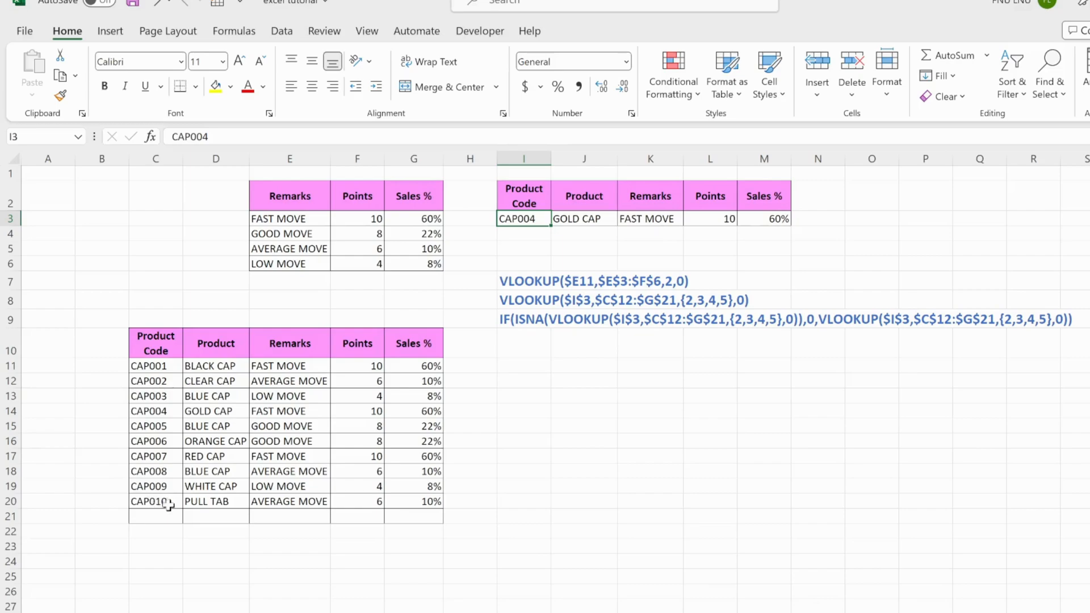
double_click(544, 220)
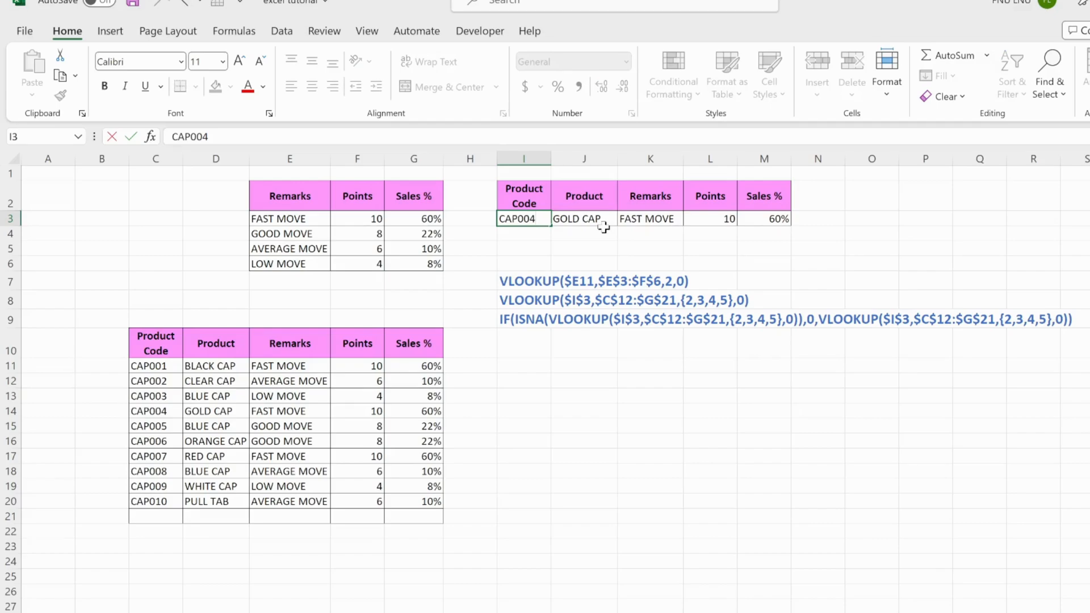
key(BackSpace)
key(BackSpace)
text(10)
key(Return)
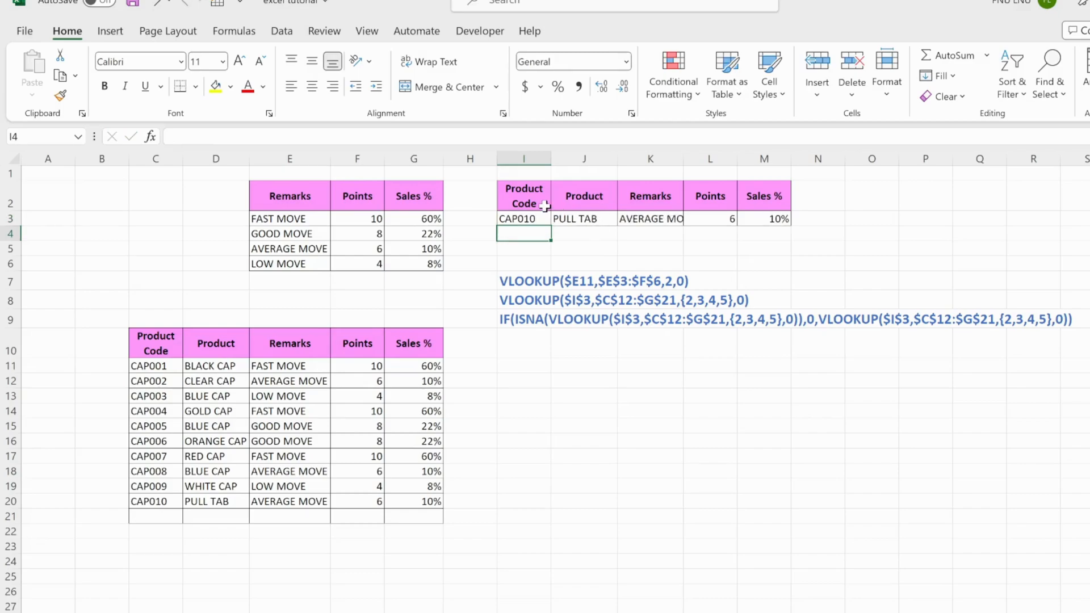
Change the product code in I3 to CAP011, a code missing from the product table
double_click(547, 218)
key(BackSpace)
text(1)
key(Return)
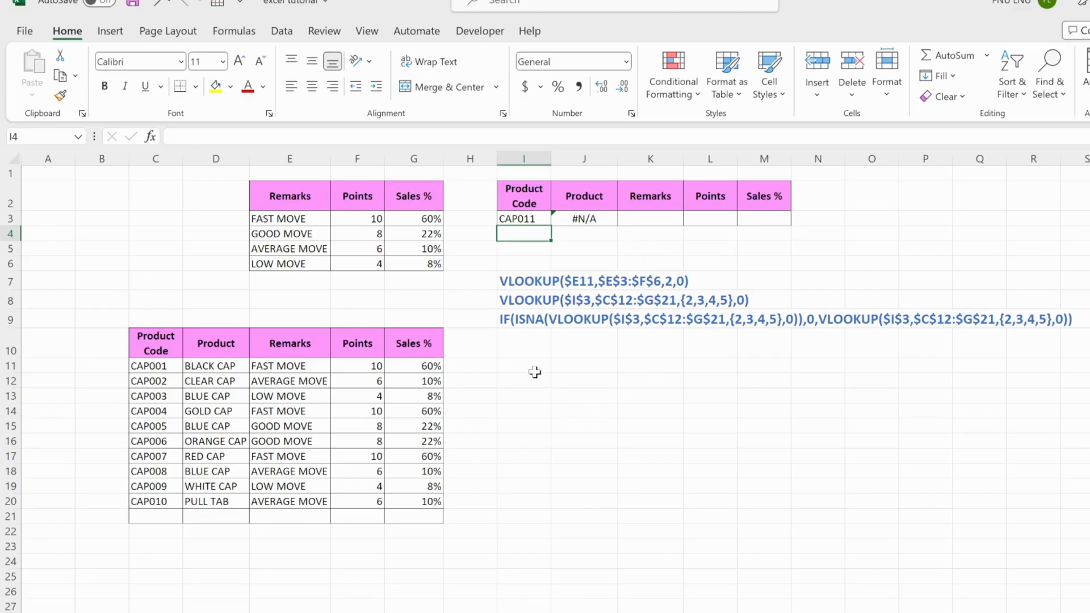
Examine the example formula in I9 that wraps the multi-column VLOOKUP in IF and ISNA
click(531, 353)
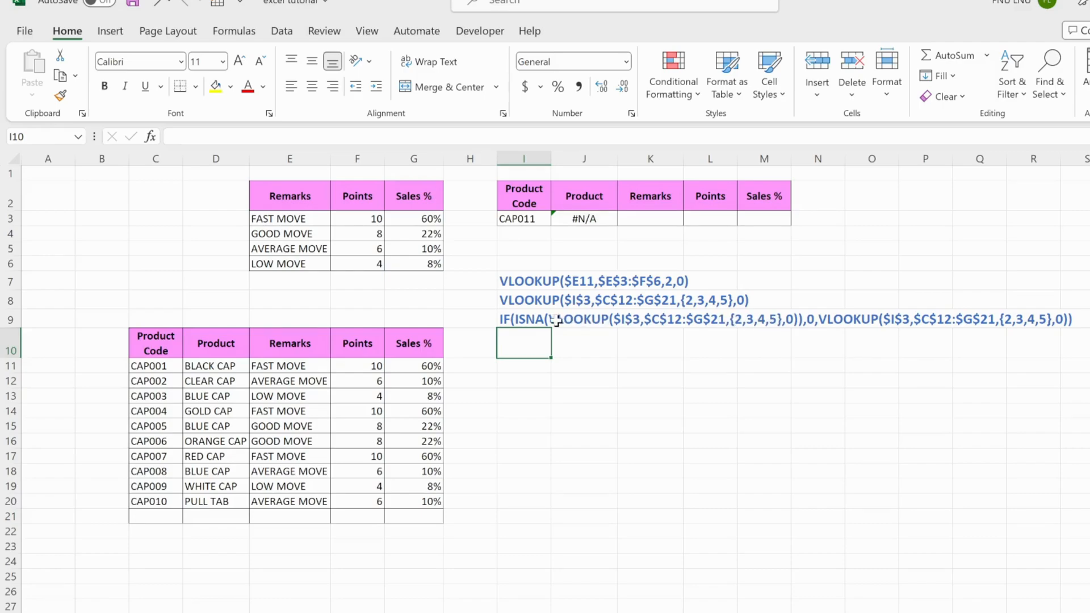
click(526, 318)
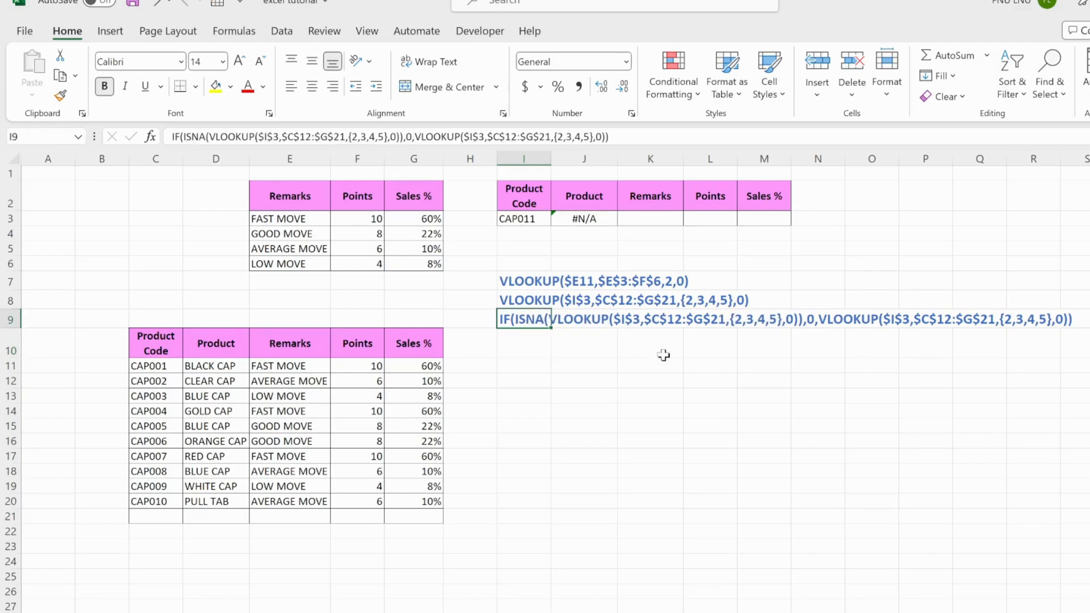
click(574, 319)
click(532, 347)
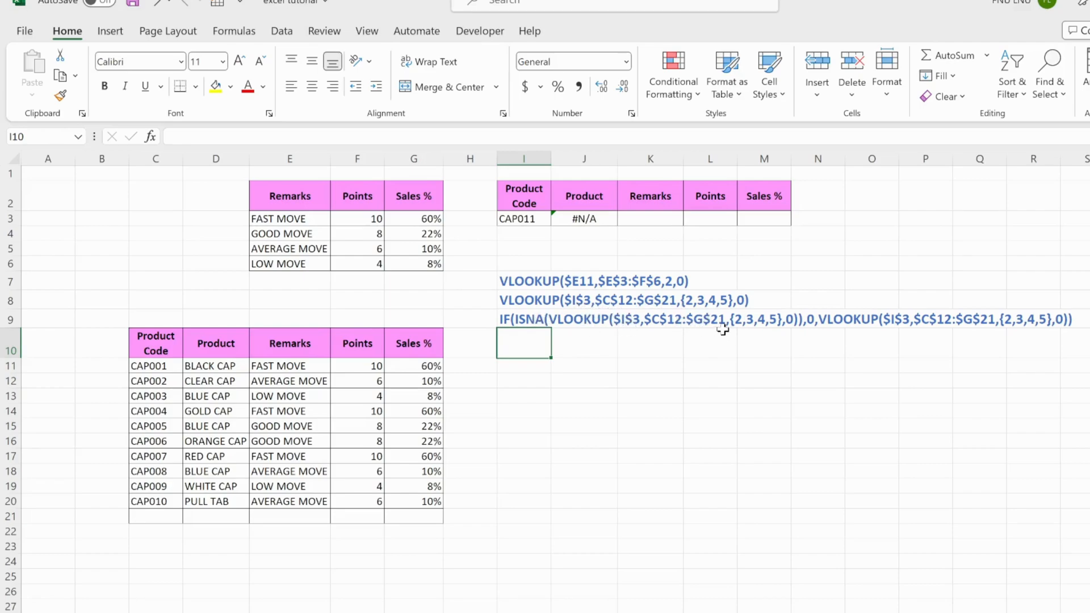
click(628, 325)
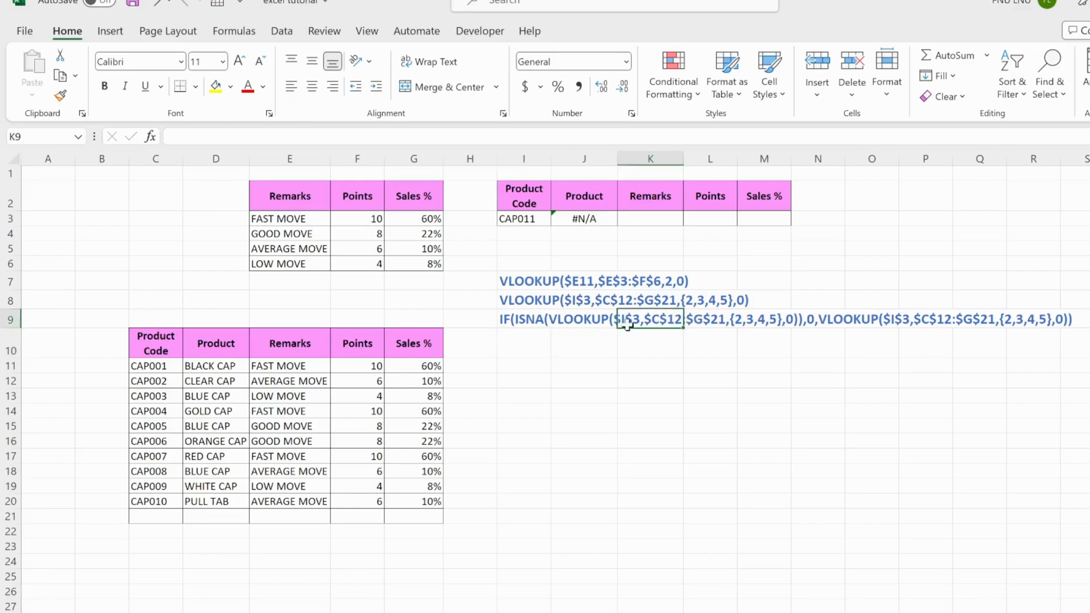
click(528, 323)
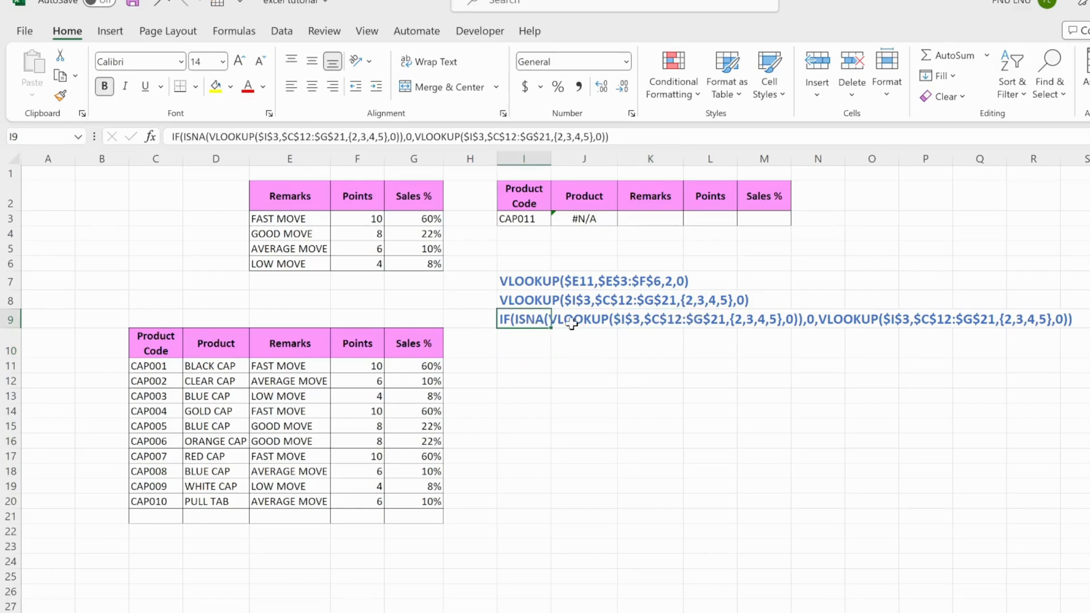
key(Return)
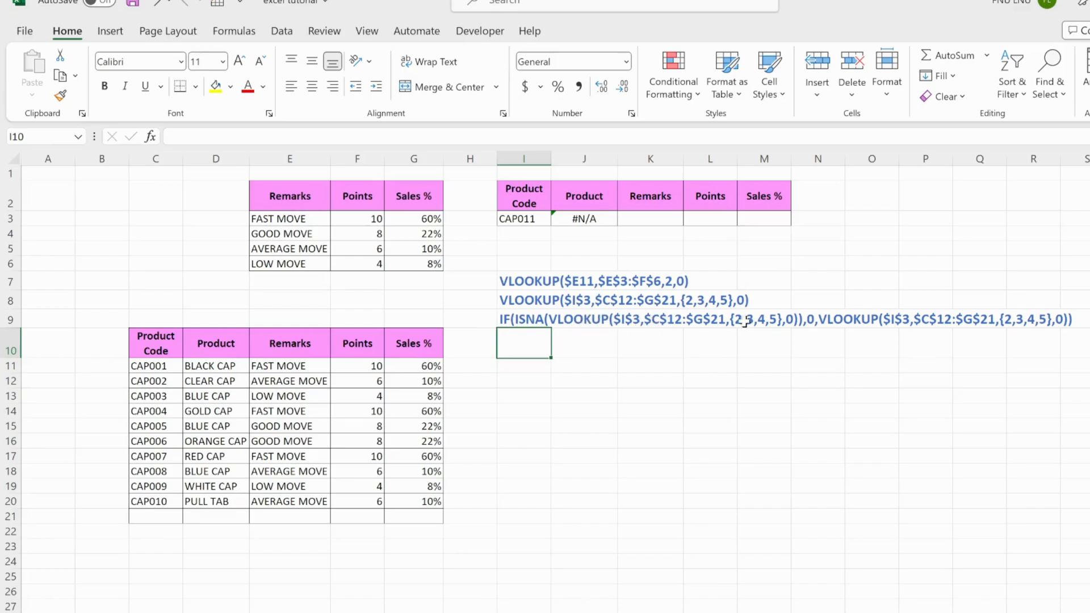
click(818, 319)
double_click(818, 319)
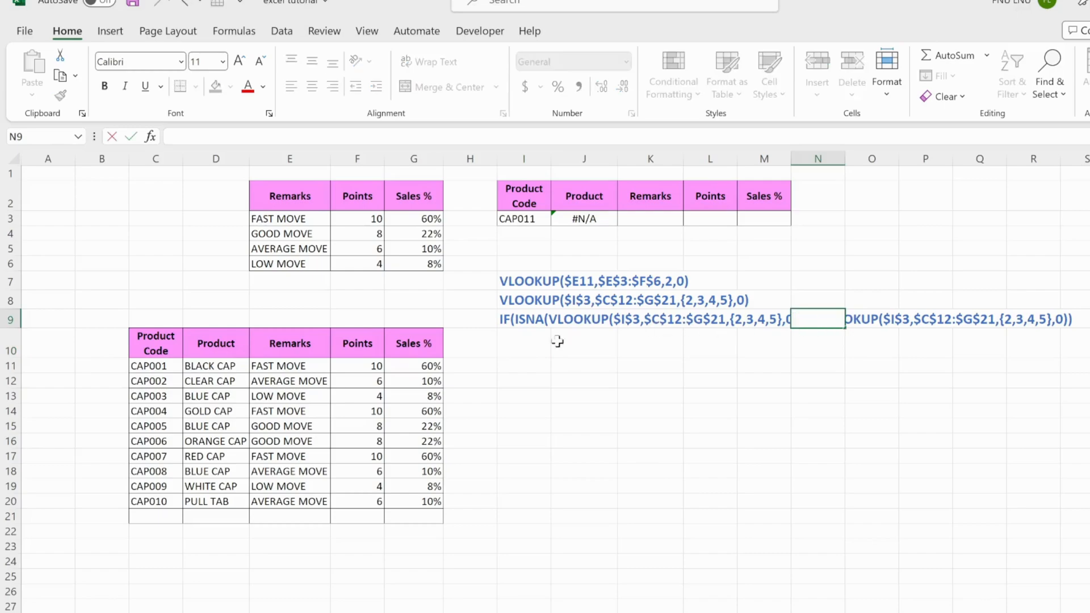
click(523, 323)
Start replacing the J3 formula with an IF function whose logical test is ISNA
click(593, 219)
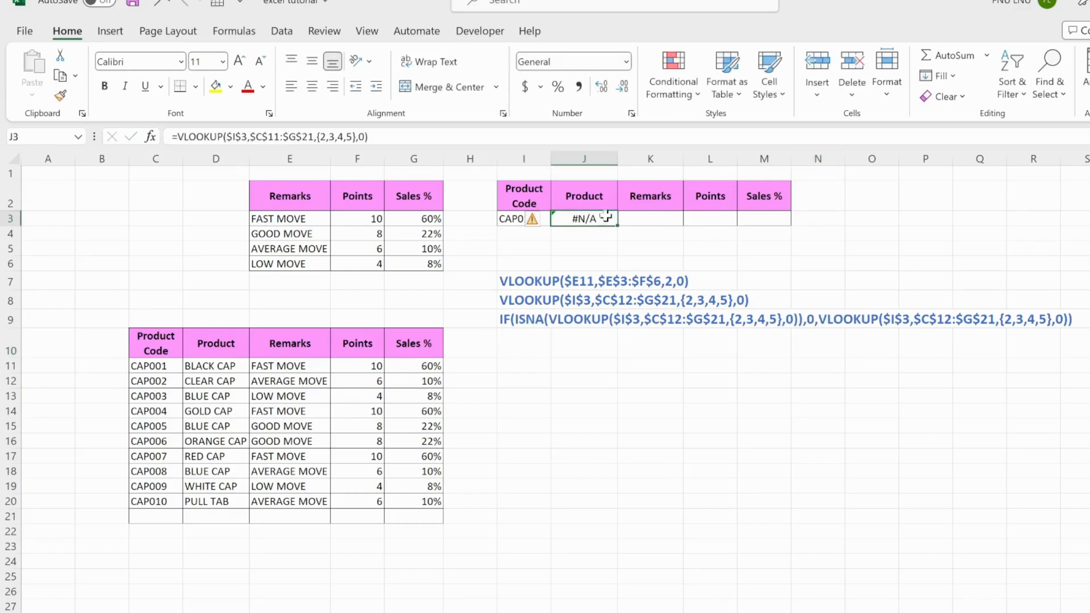
text(=)
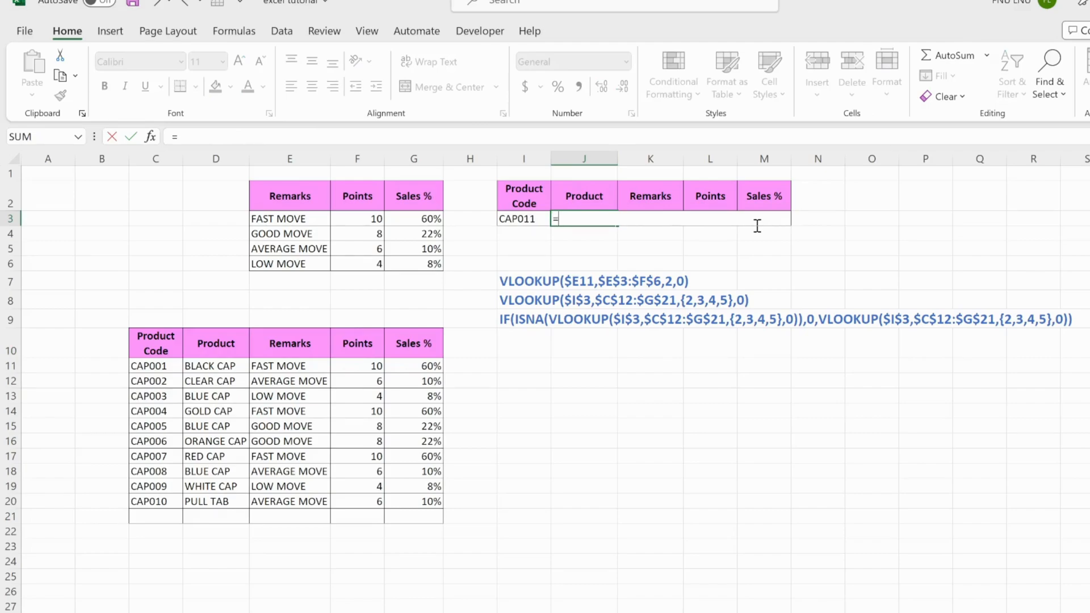
text(if)
key(Tab)
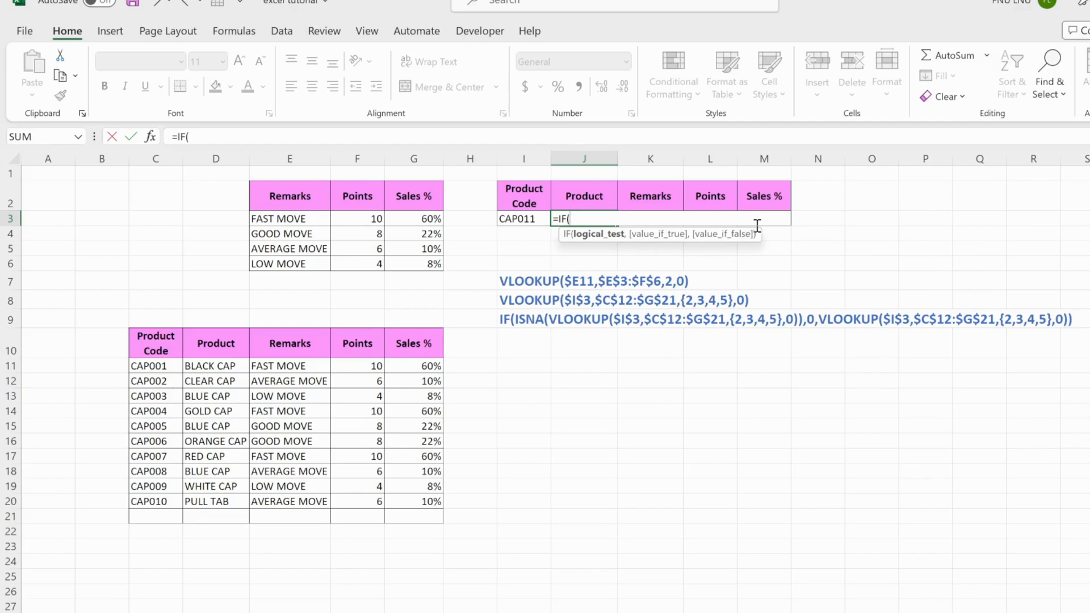
text(isna)
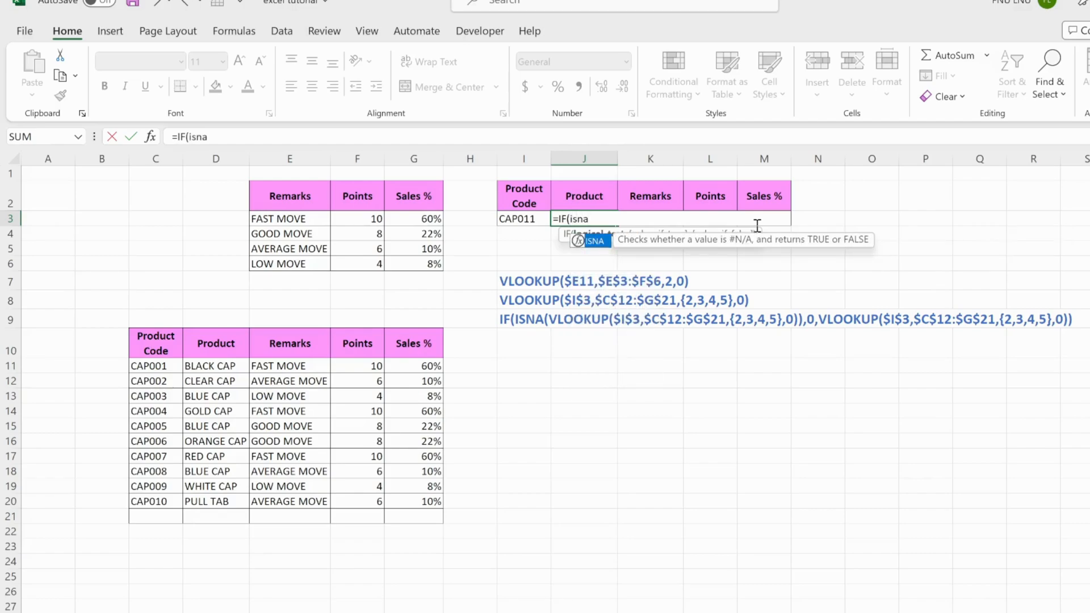
key(Tab)
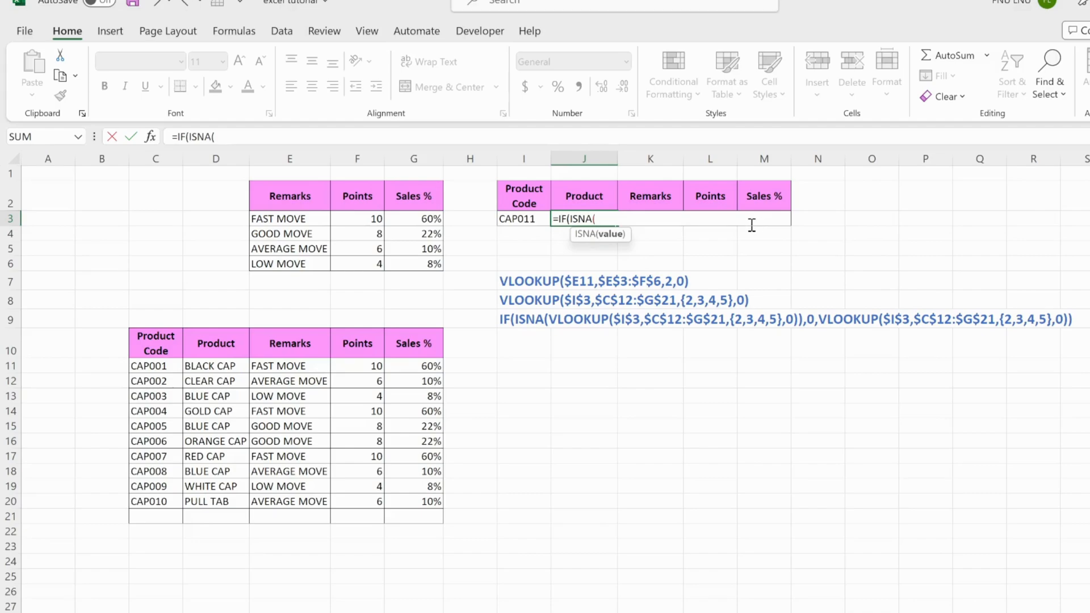
Nest a VLOOKUP inside ISNA in J3 with the absolute reference $I$3 as lookup value
text(vloo)
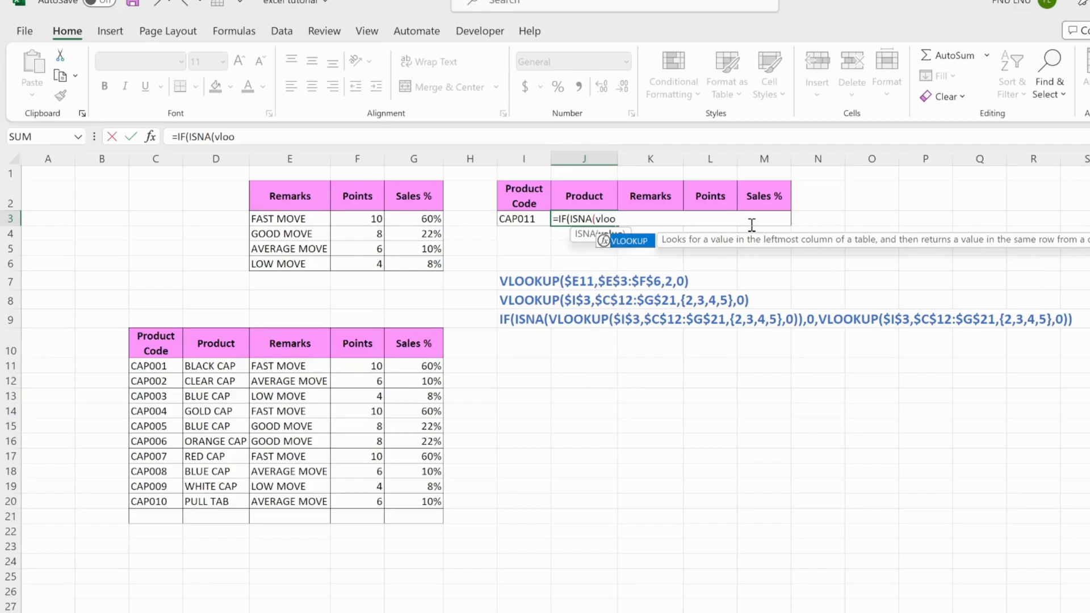
key(Tab)
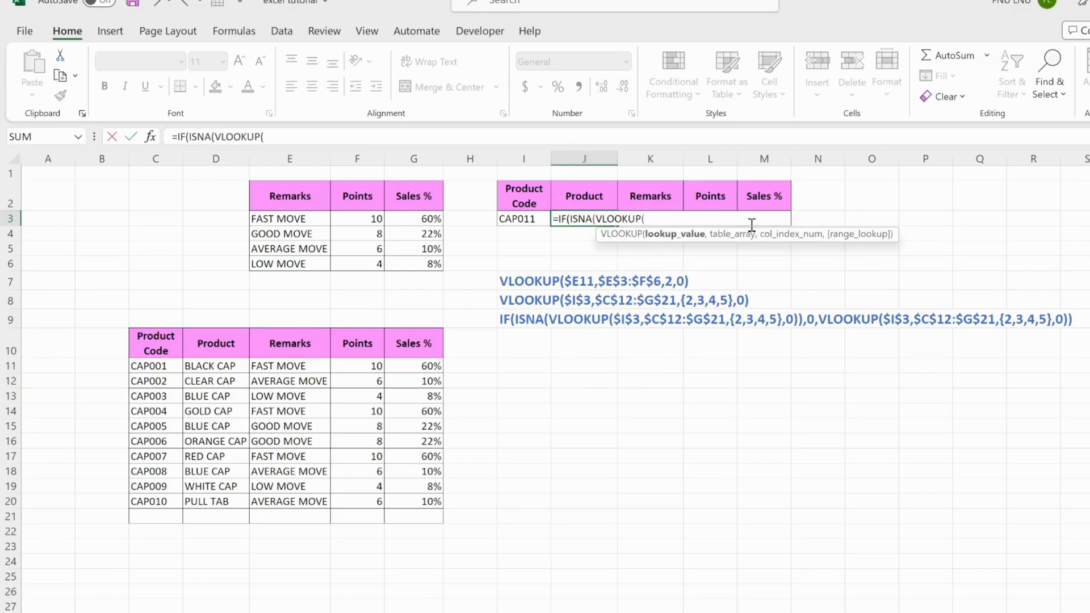
click(525, 219)
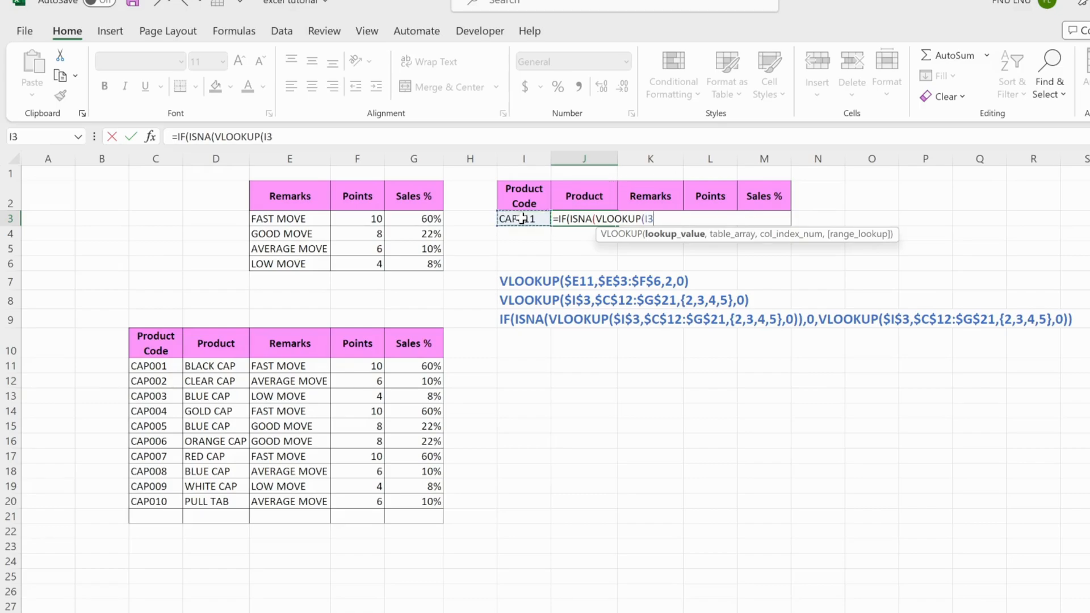
key(F4)
text(,)
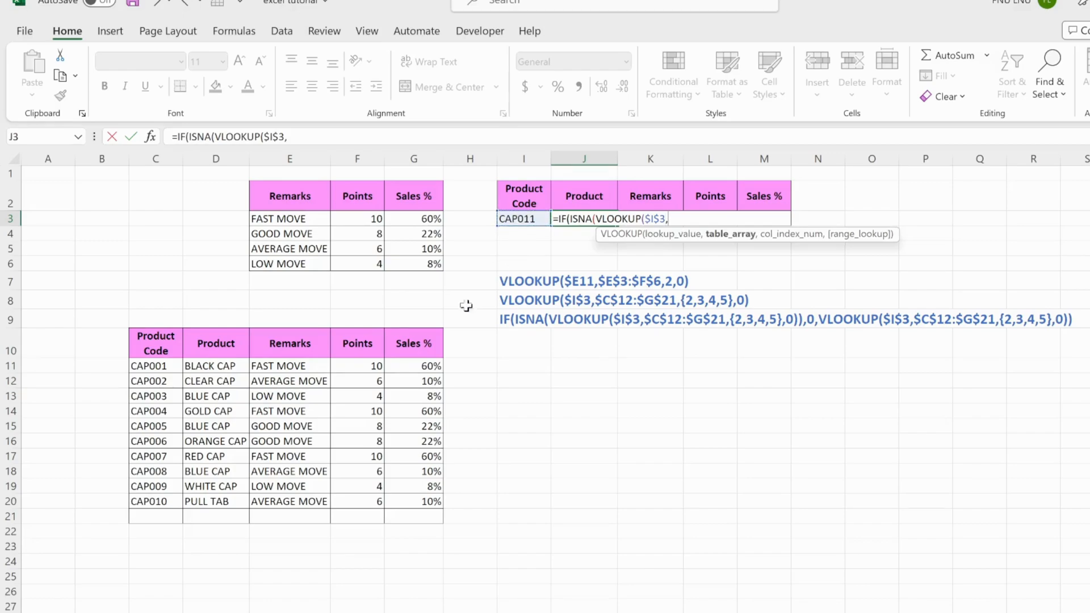
Add the absolute product table range $C$11:$G$21 as the table array of the VLOOKUP inside ISNA
drag(167, 368, 434, 516)
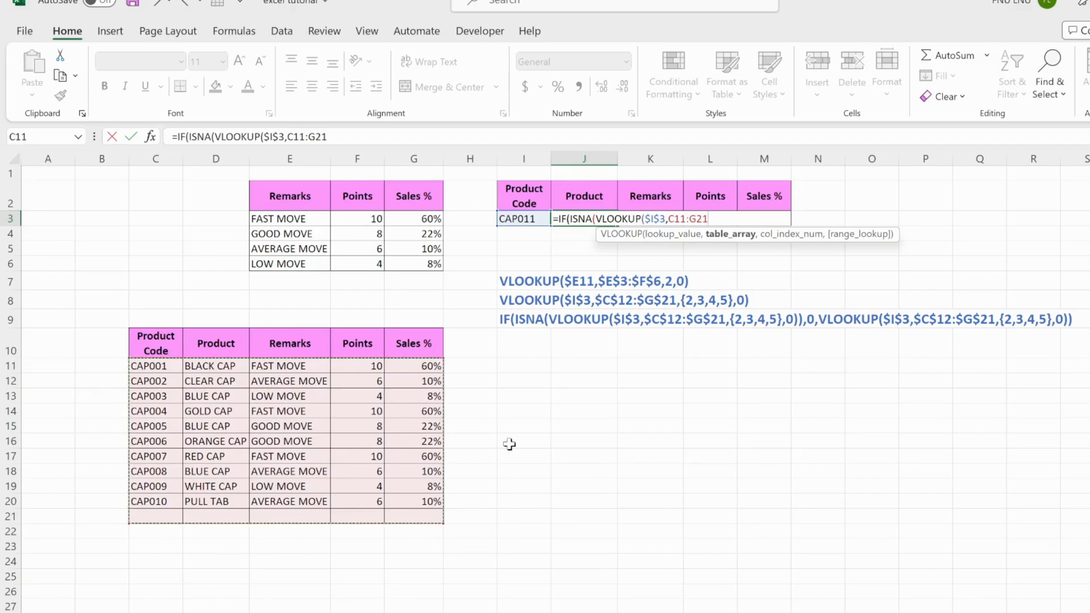
key(F4)
text(,{)
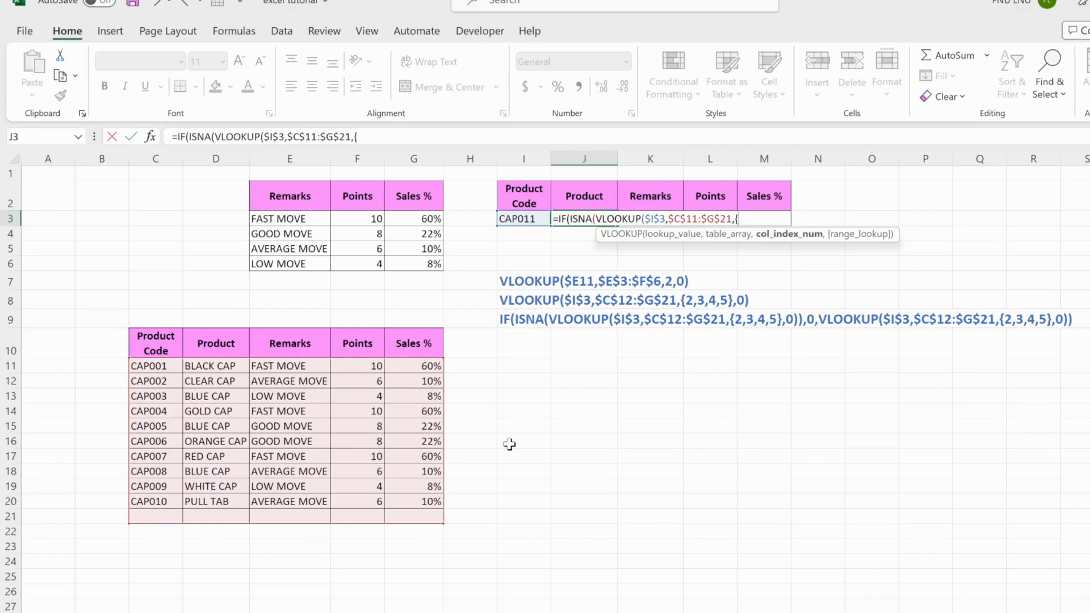
text(2,3,4,5},0)
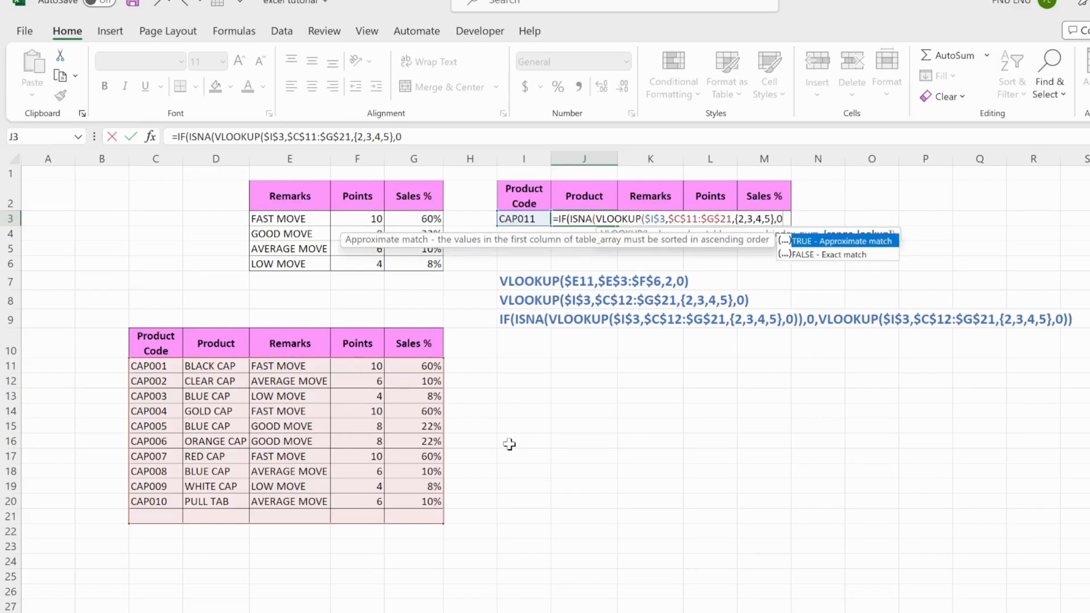
Give the VLOOKUP inside ISNA the column index array {2,3,4,5} and exact match 0
text()))
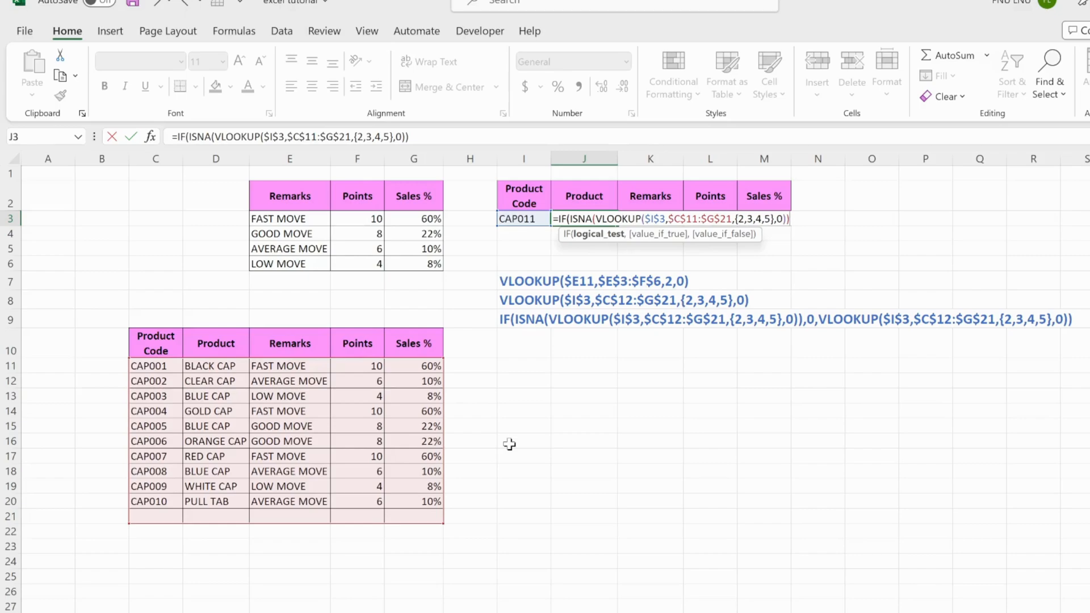
Close the ISNA test in J3 and set the IF function's value_if_true to 0
text(,0)
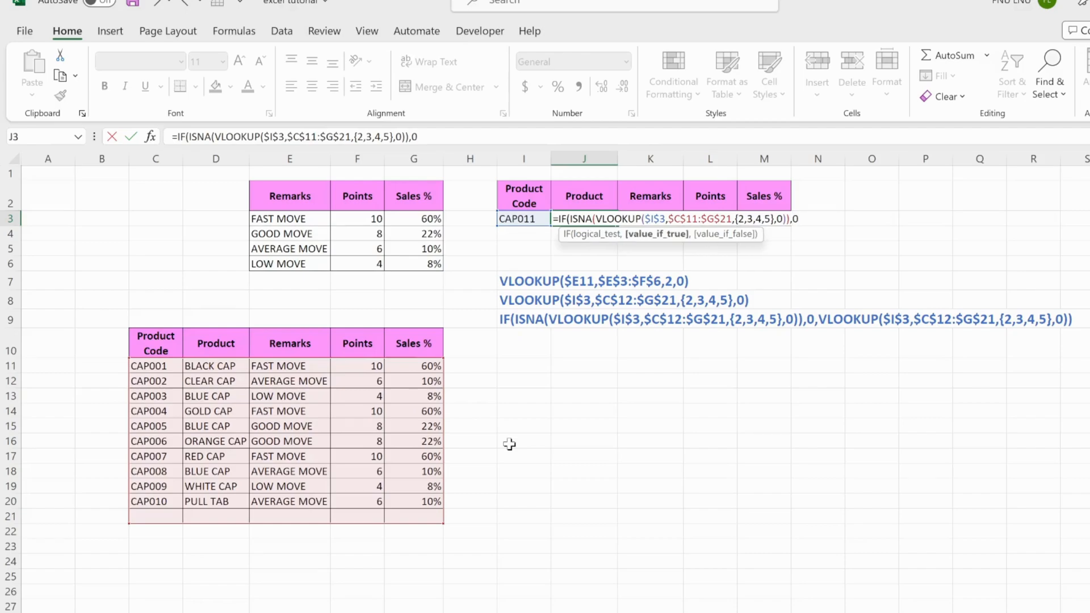
text(,)
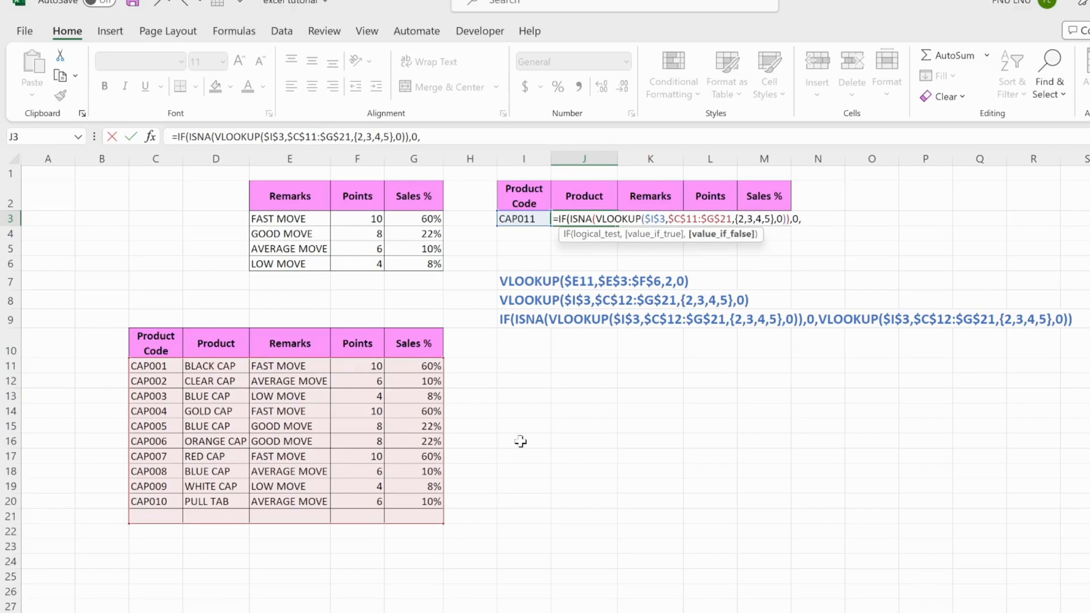
Begin the IF function's value_if_false with a second VLOOKUP using the absolute lookup value $I$3
text(V)
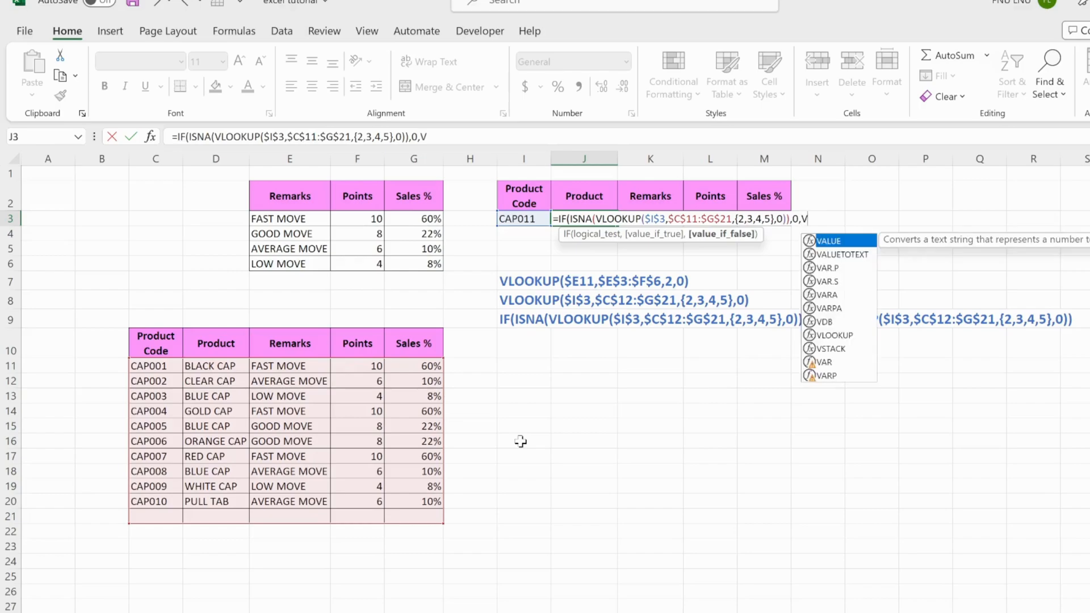
key(BackSpace)
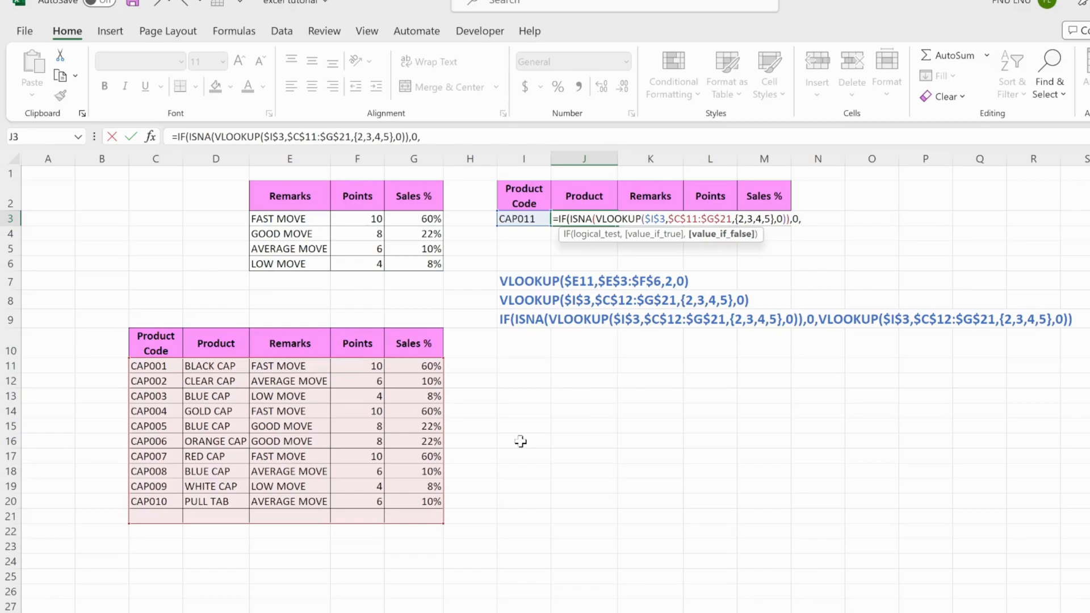
text(VLOOK)
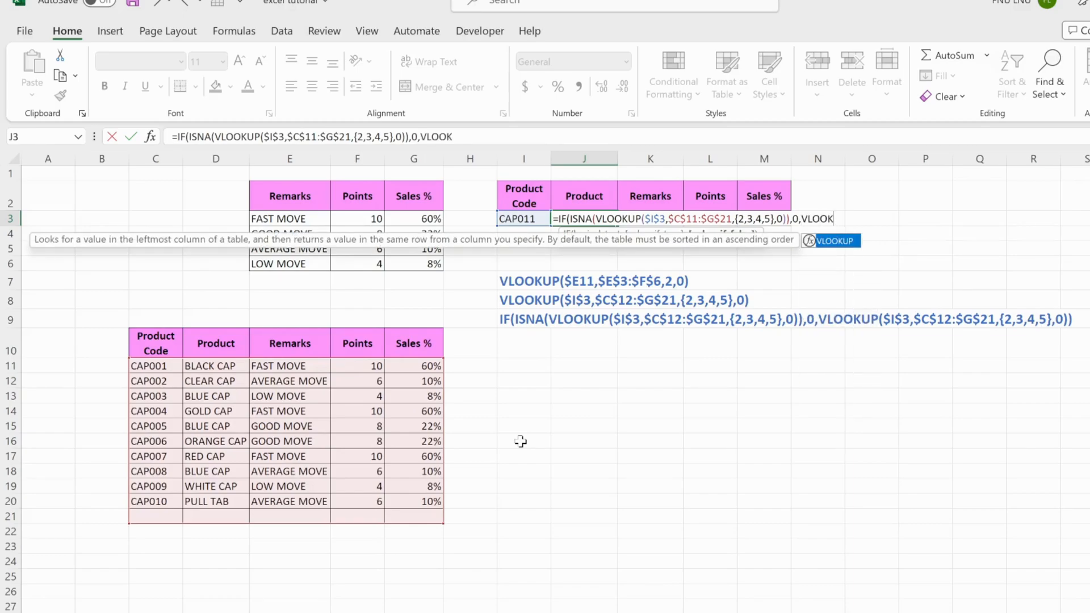
text(UP()
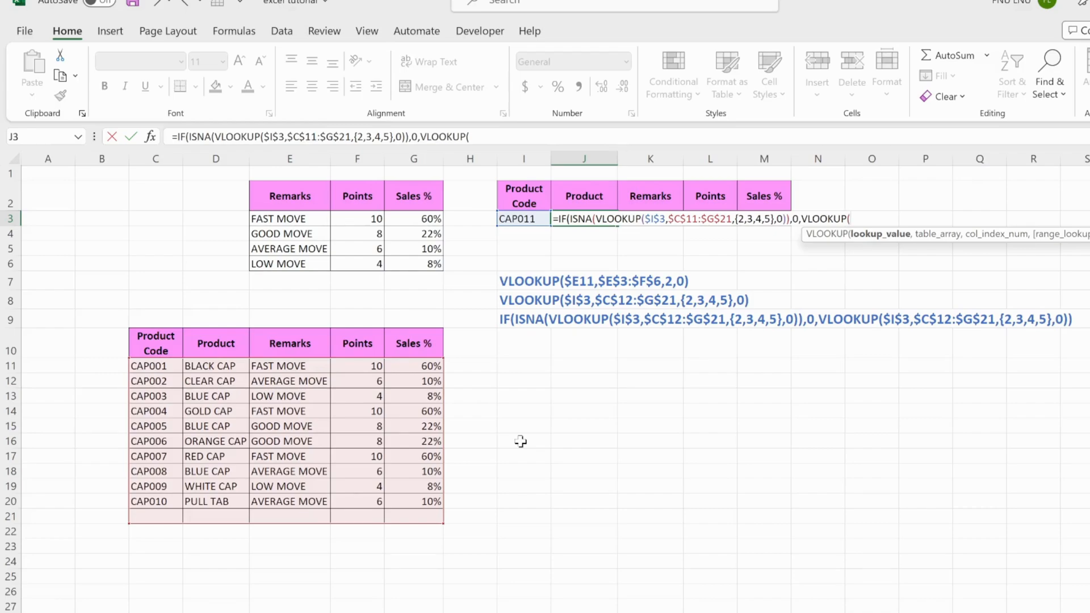
click(525, 218)
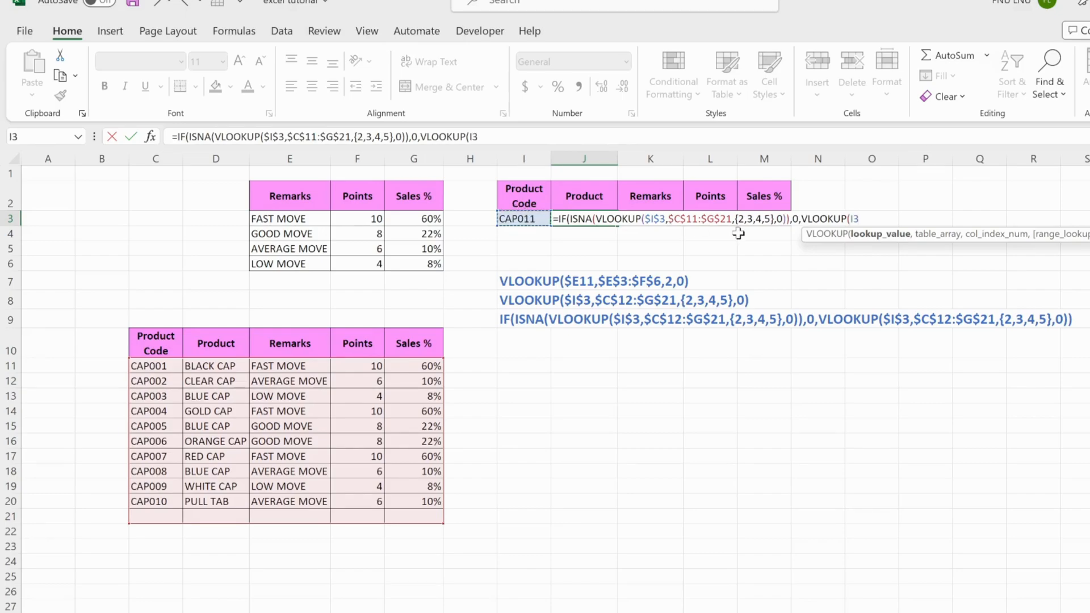
key(F4)
text(,)
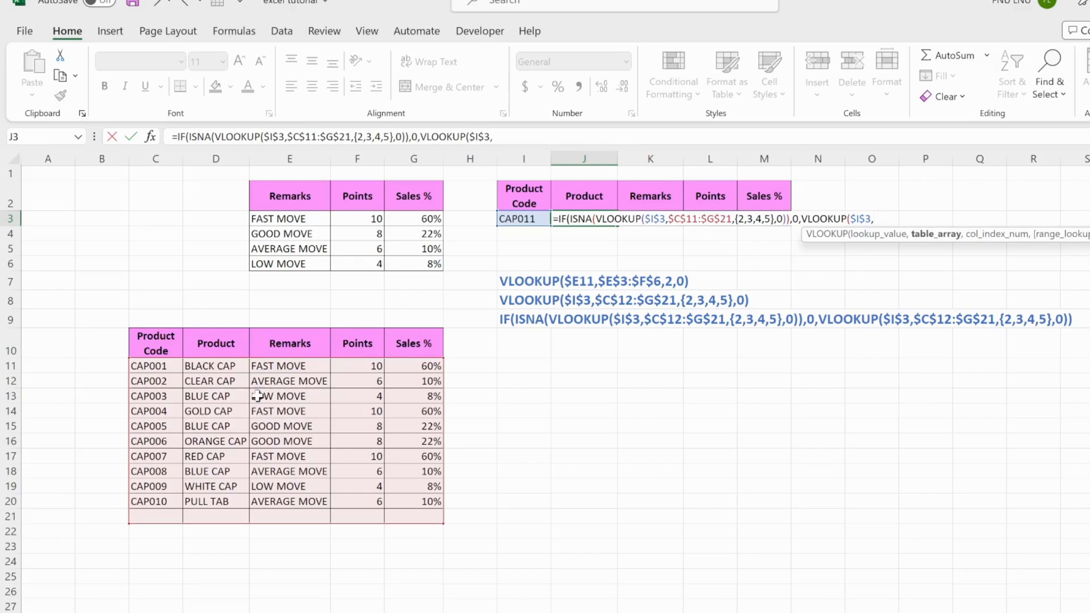
Add the absolute range $C$11:$G$21 as the table array of the second VLOOKUP in J3
drag(161, 366, 425, 517)
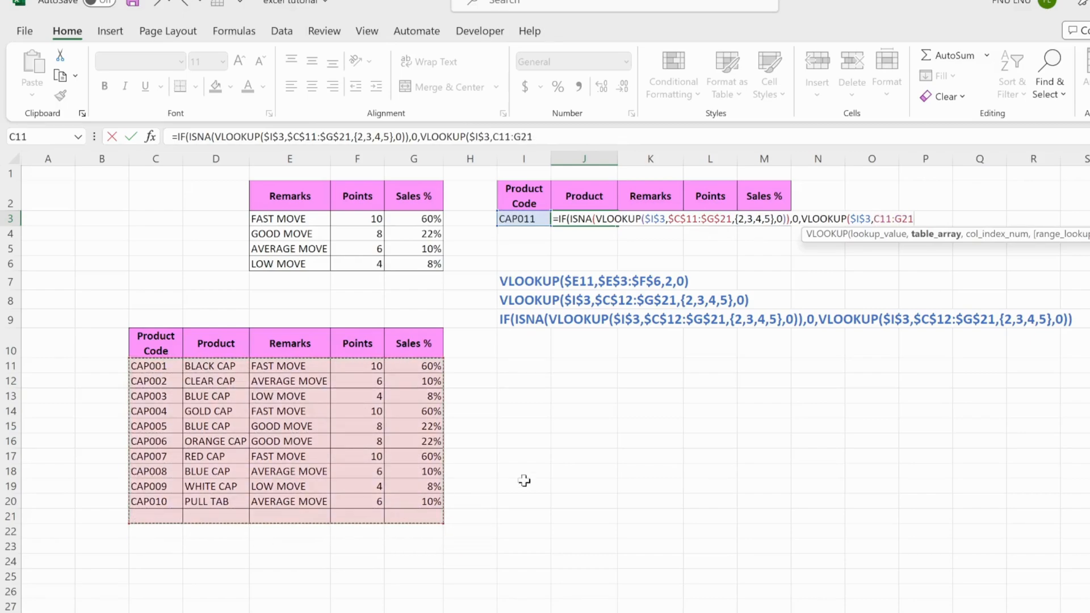
key(F4)
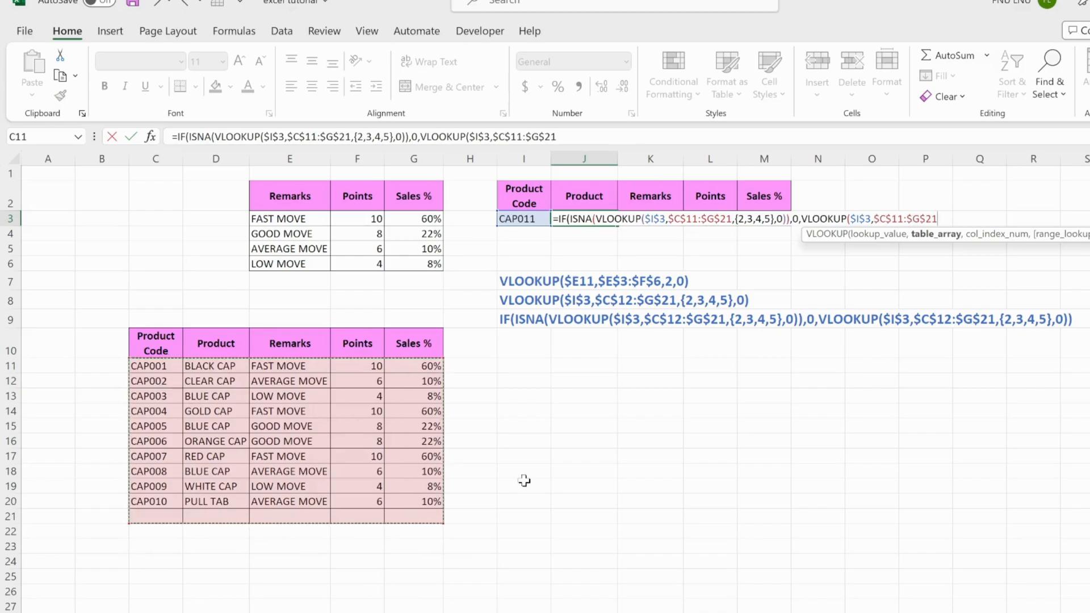
text(,)
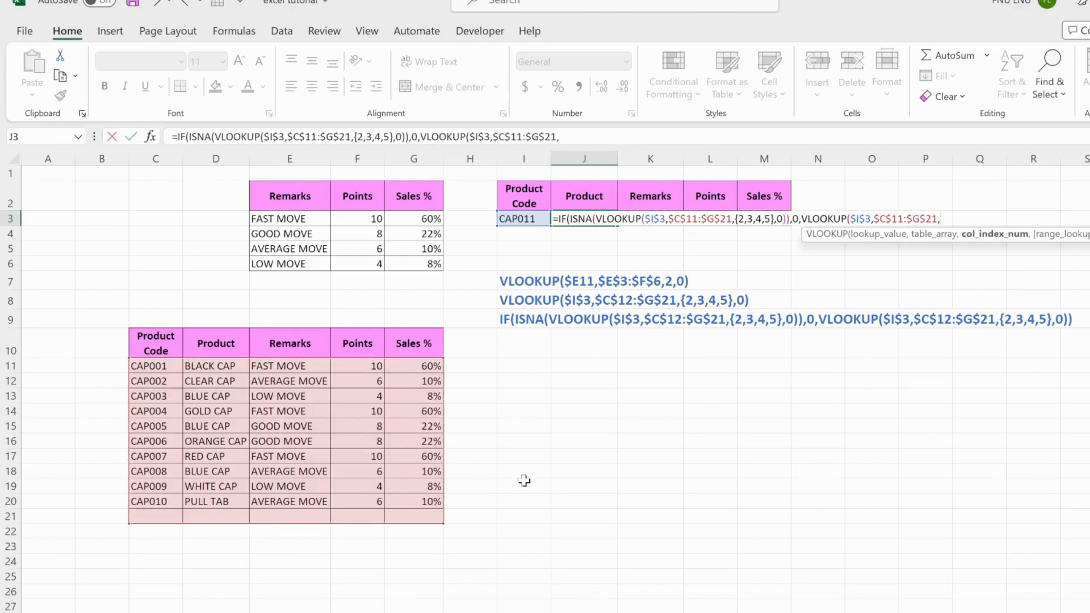
text({2,3,4,5},0)
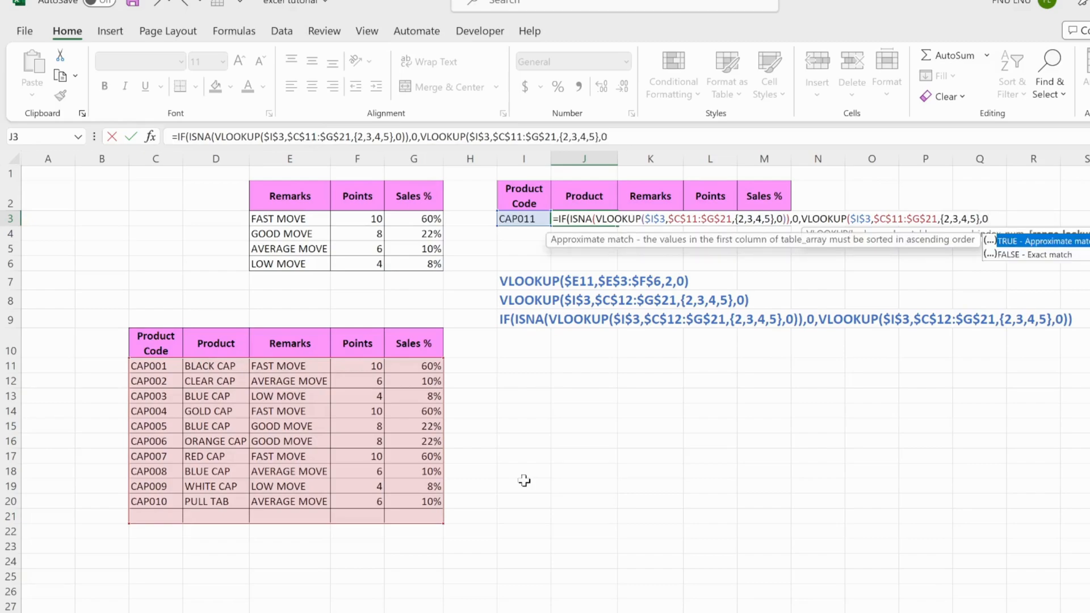
text()))
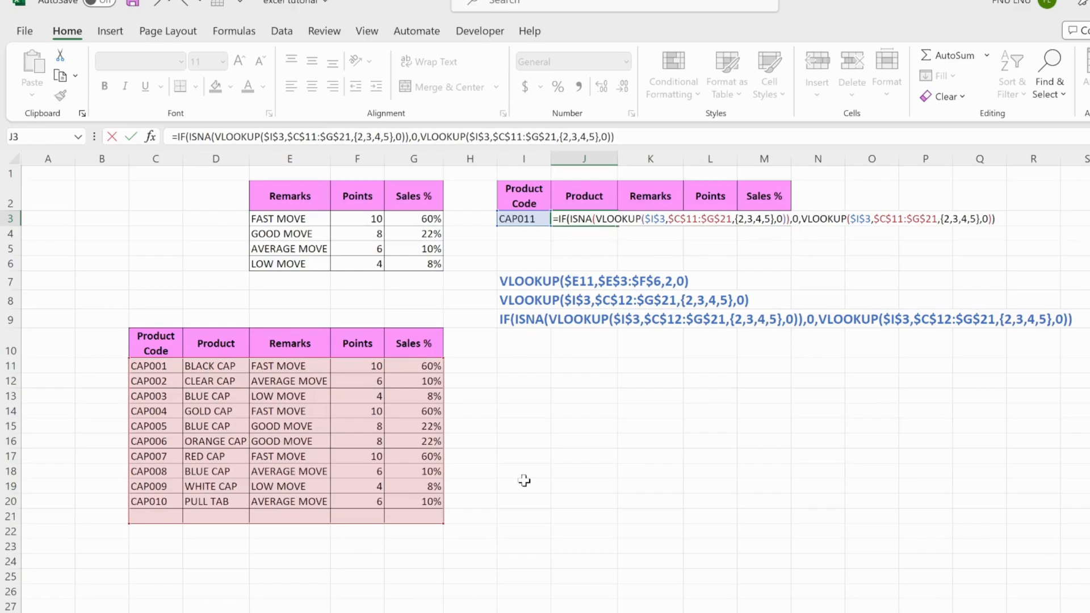
Complete the second VLOOKUP in J3 with column index array {2,3,4,5} and exact match 0, then close and enter the IF formula
key(Return)
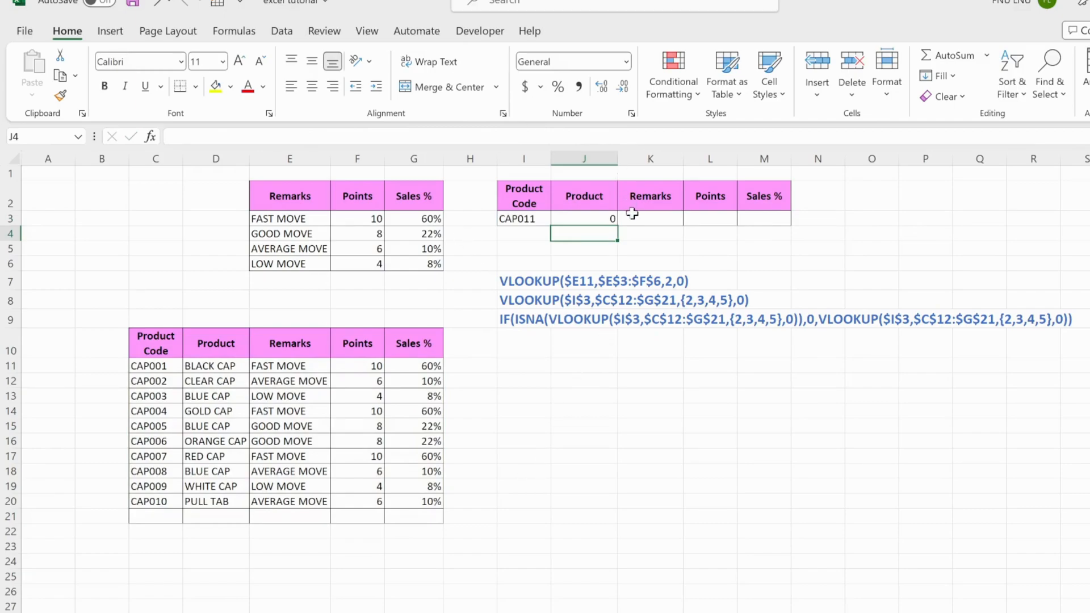
Select the Product result cell J3 to review its completed IF and ISNA formula
click(602, 208)
click(607, 220)
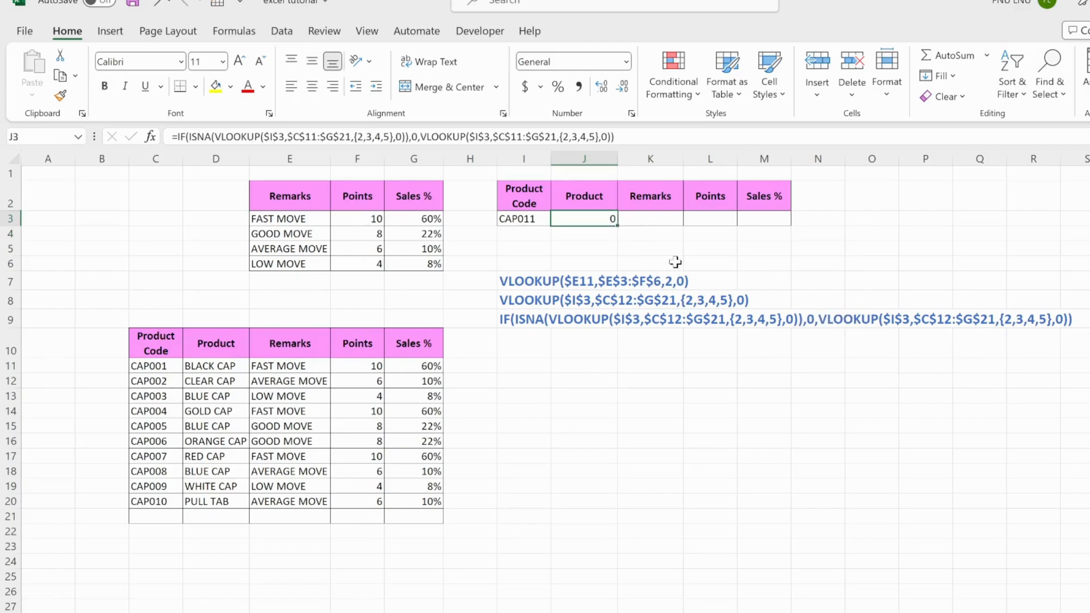
click(608, 230)
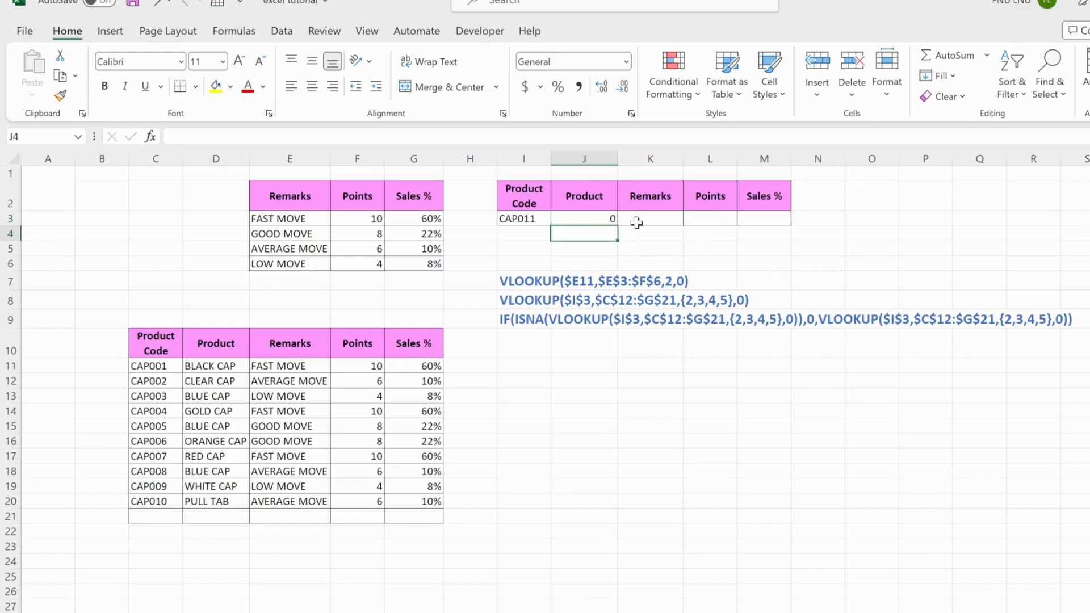
click(593, 217)
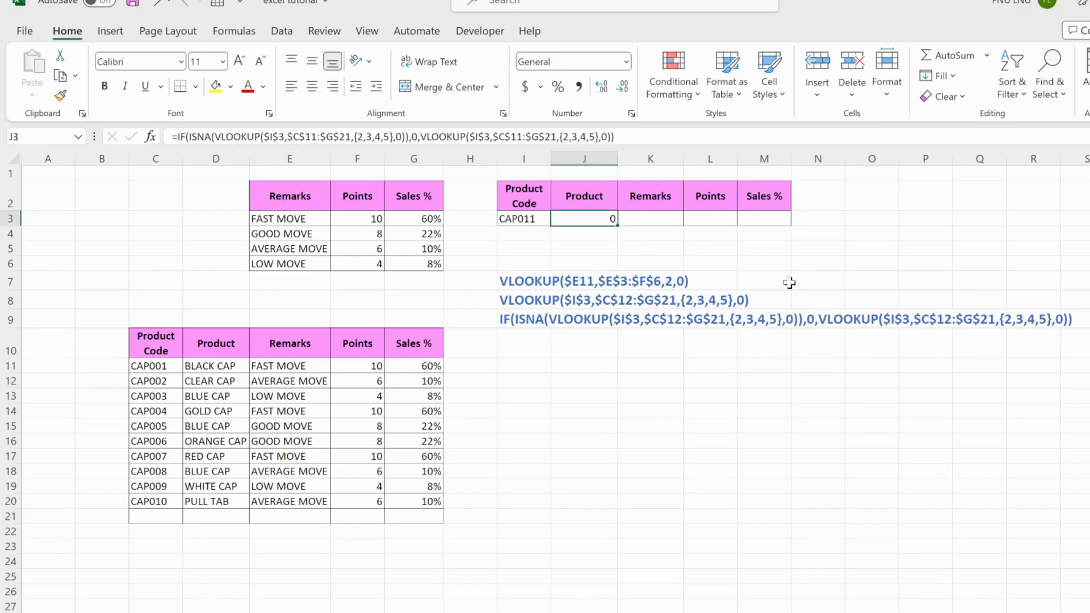